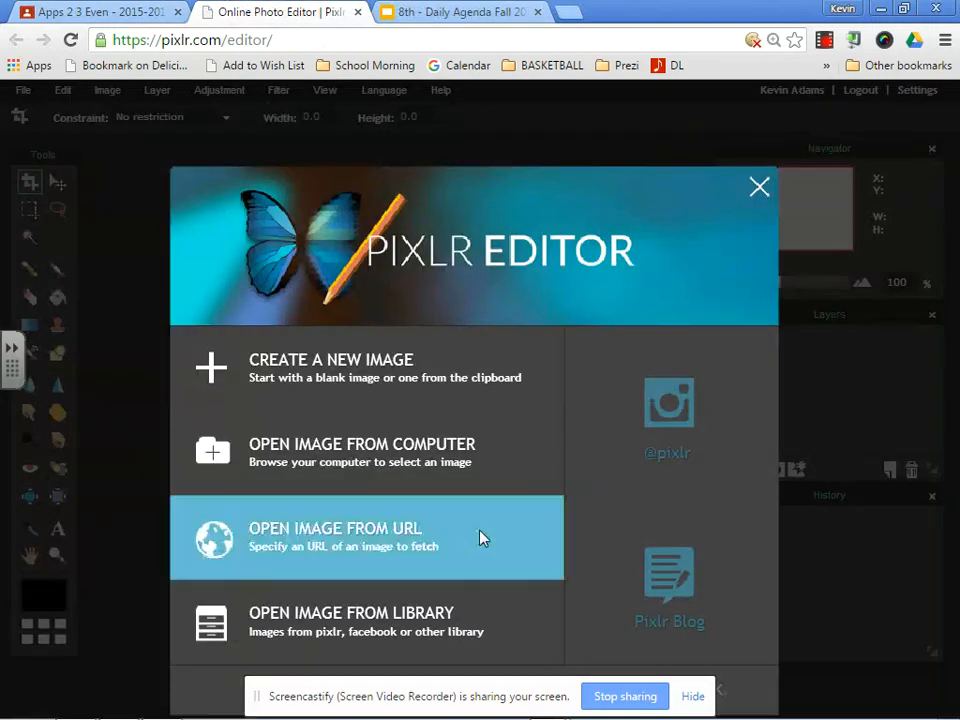
# Create a new blank 800 x 600 image named with the author's surname followed by "_practice"
pyautogui.click(401, 388)
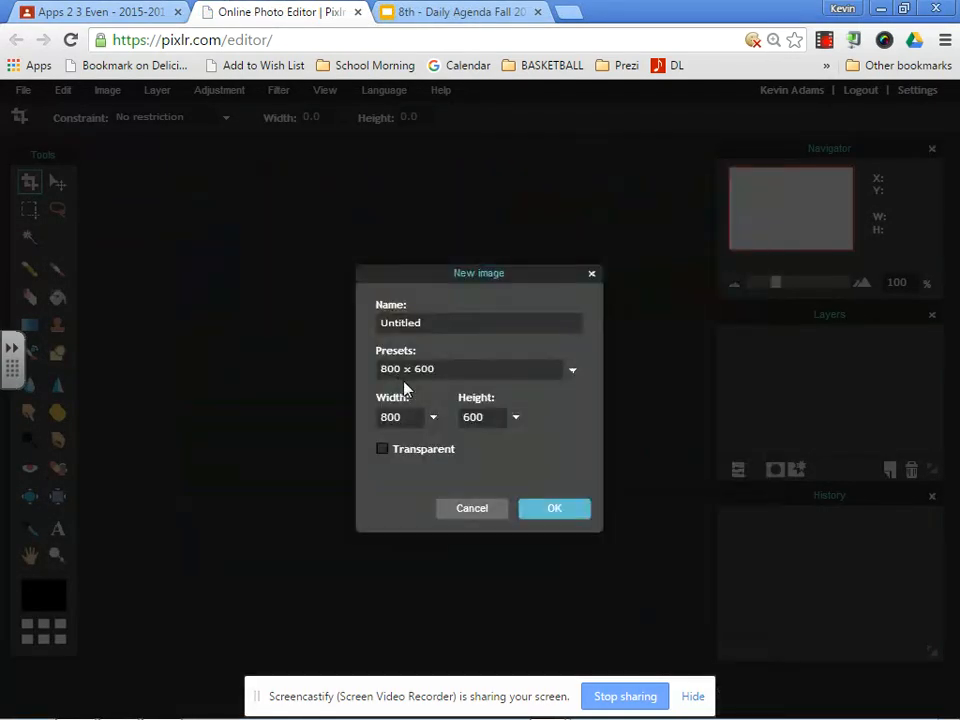
pyautogui.doubleClick(439, 318)
pyautogui.write('Adams_practice')
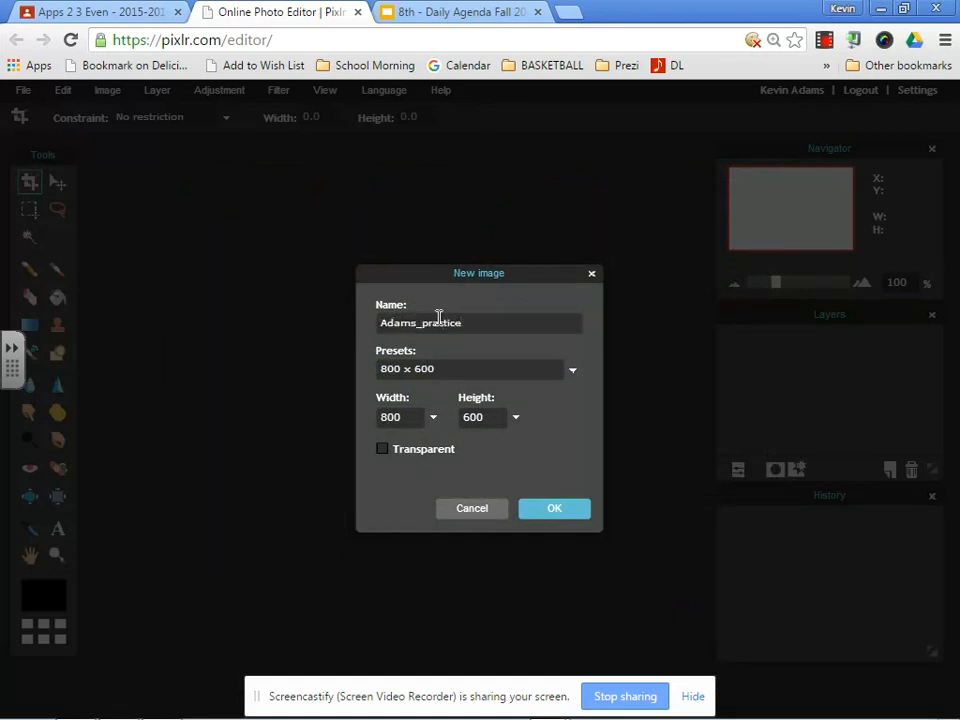
pyautogui.click(561, 509)
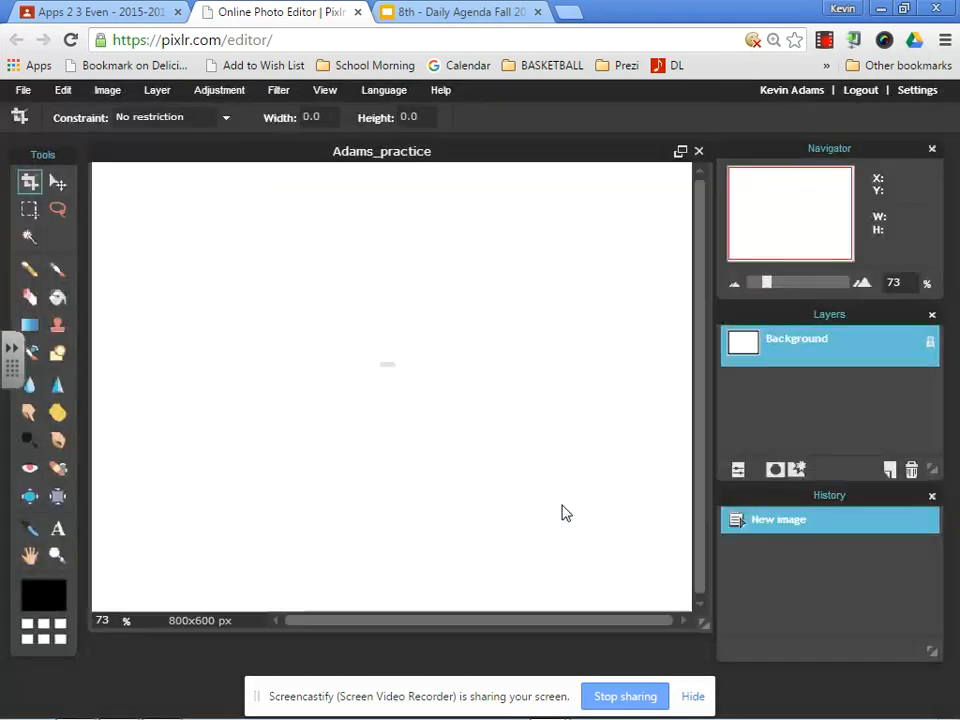
# Log out of the editor account and lower the browser zoom to 100%
pyautogui.click(860, 90)
pyautogui.click(945, 40)
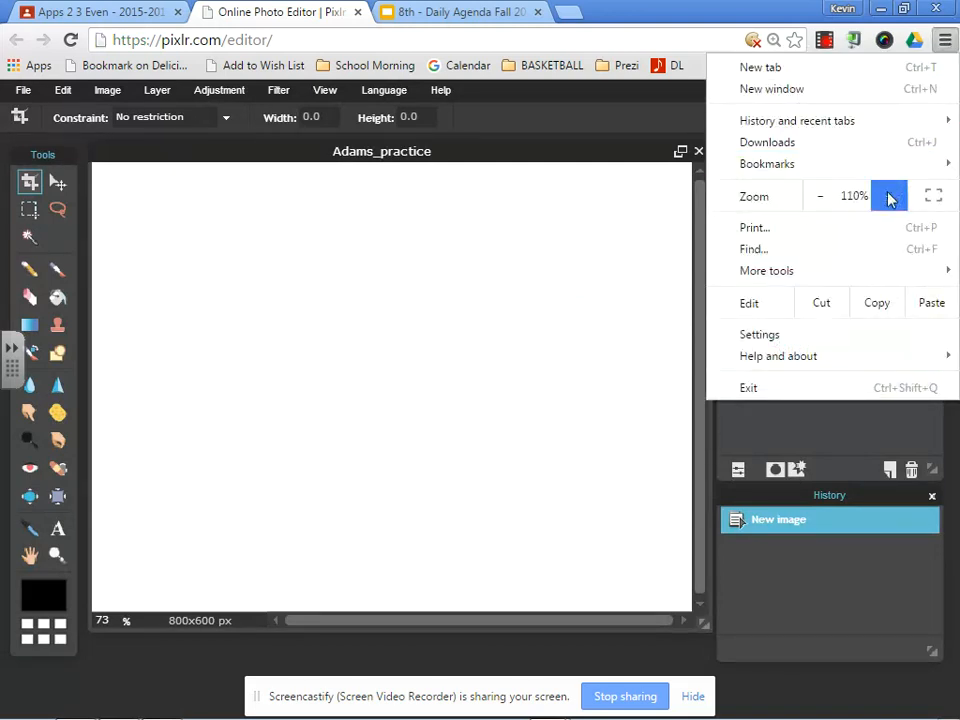
pyautogui.click(822, 205)
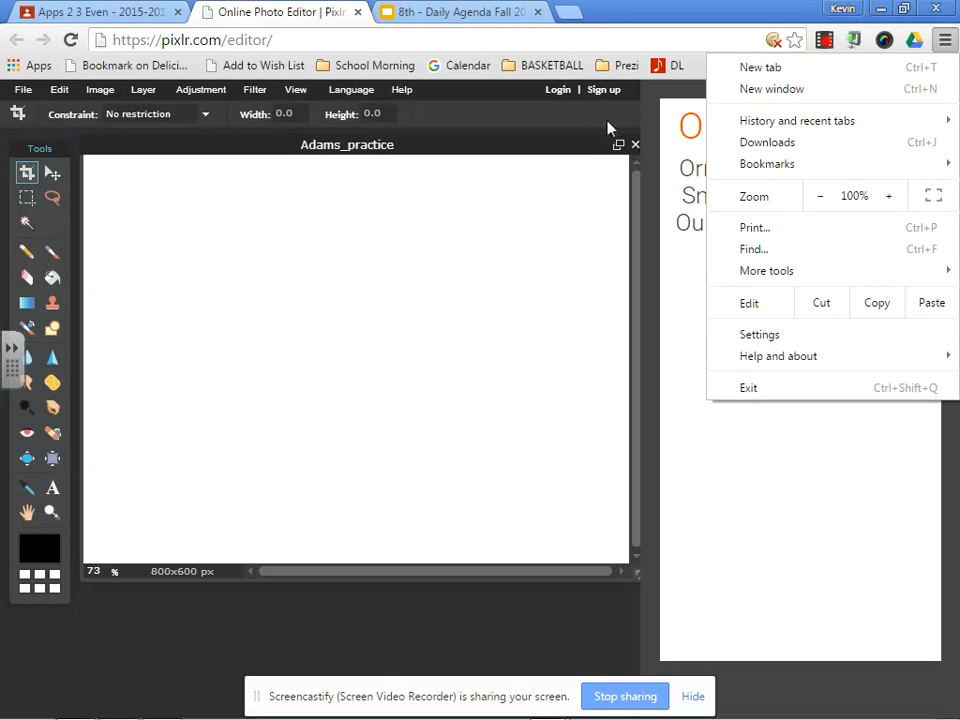
pyautogui.click(590, 142)
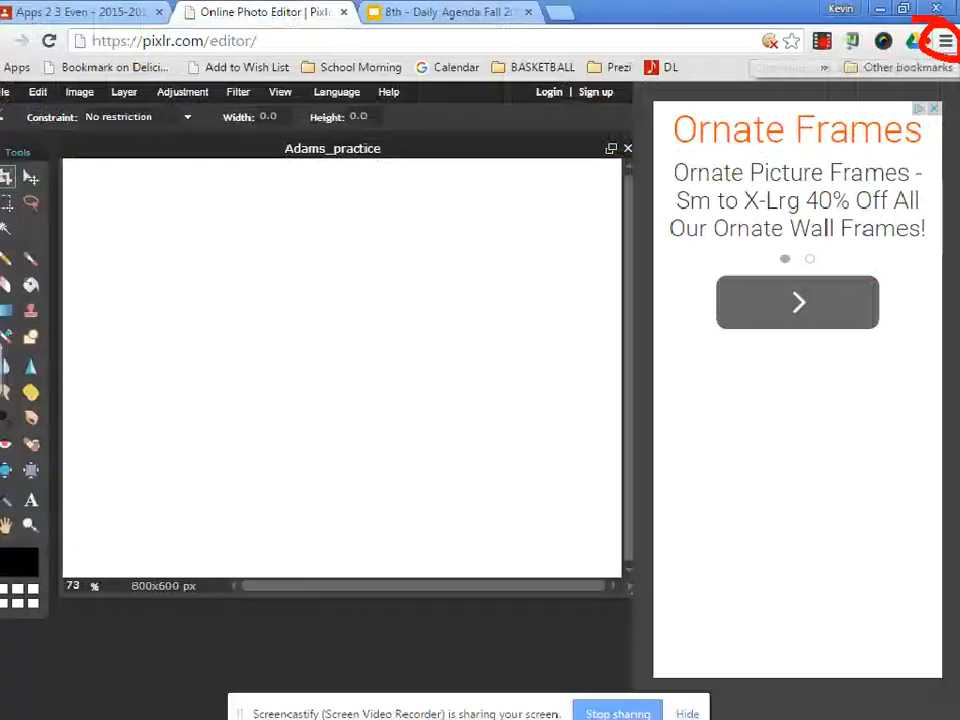
# Set the browser zoom to 110%
pyautogui.click(943, 41)
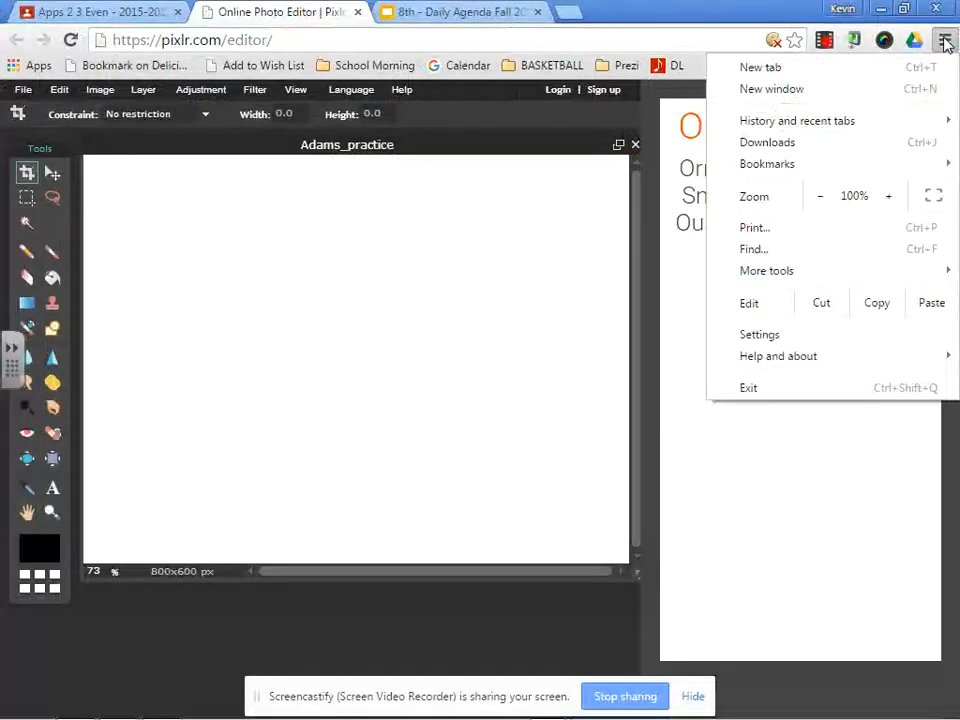
pyautogui.click(889, 203)
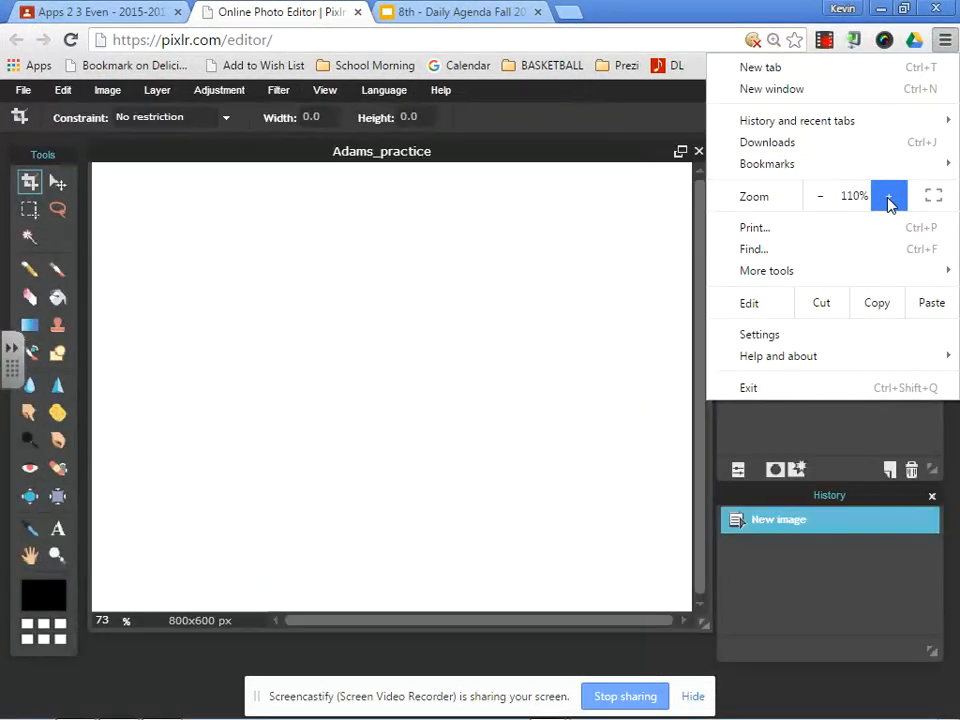
pyautogui.click(656, 142)
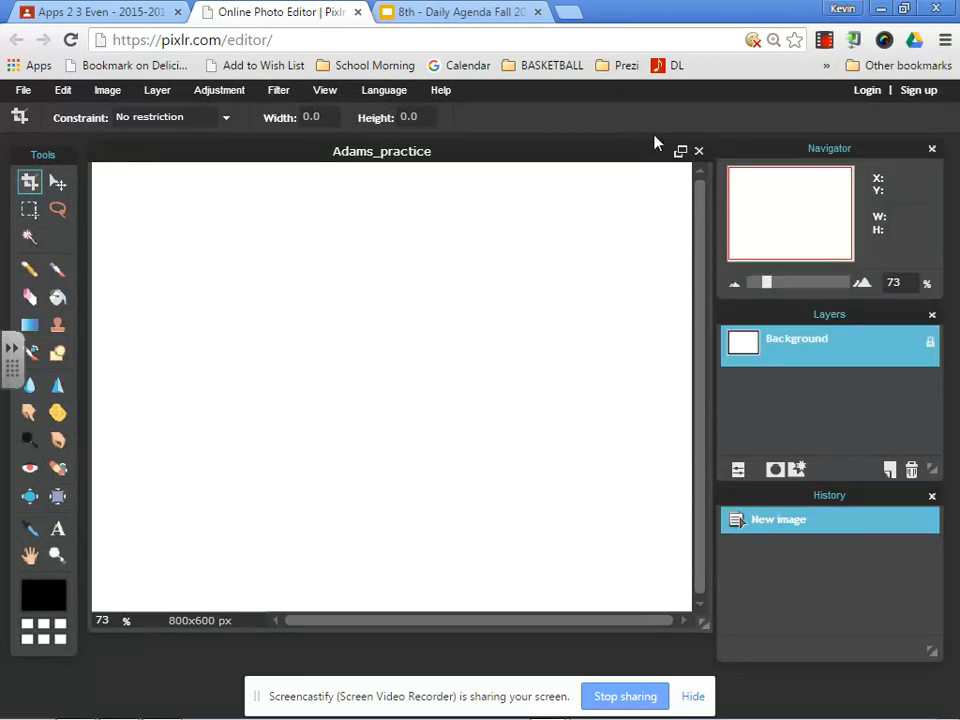
# Log in to the editor with the first listed Google account and shift the blank image's window slightly down
pyautogui.click(868, 91)
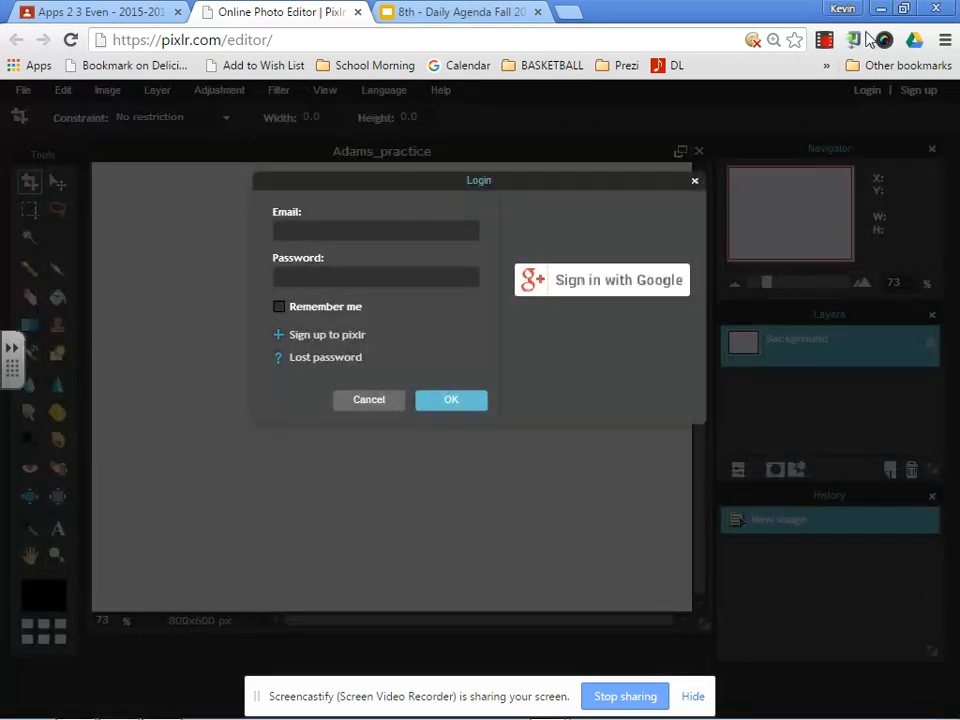
pyautogui.click(620, 288)
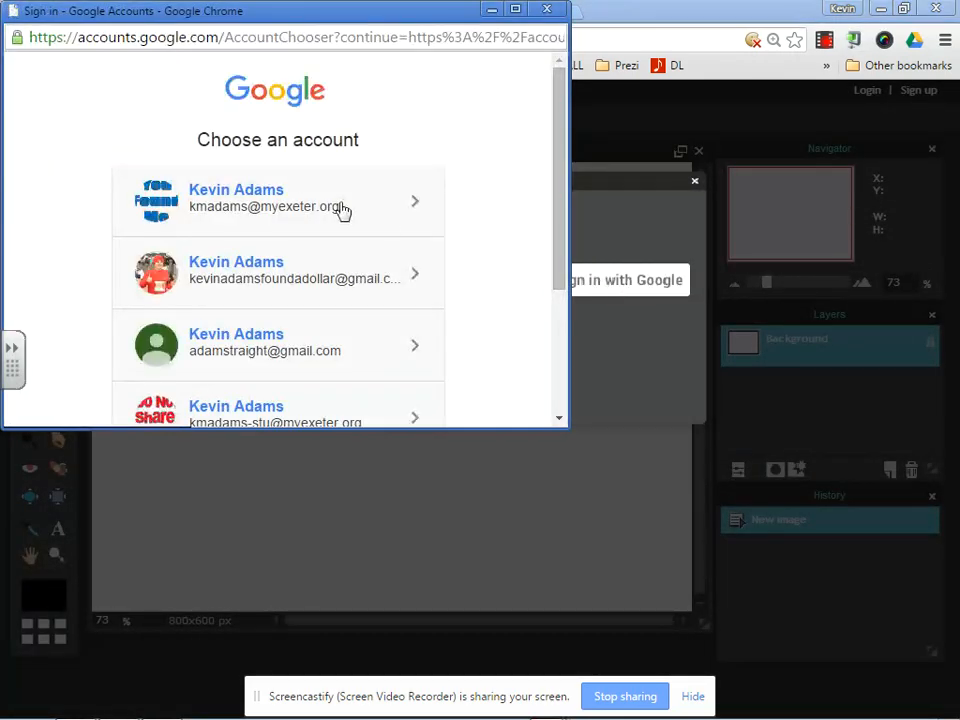
pyautogui.click(300, 204)
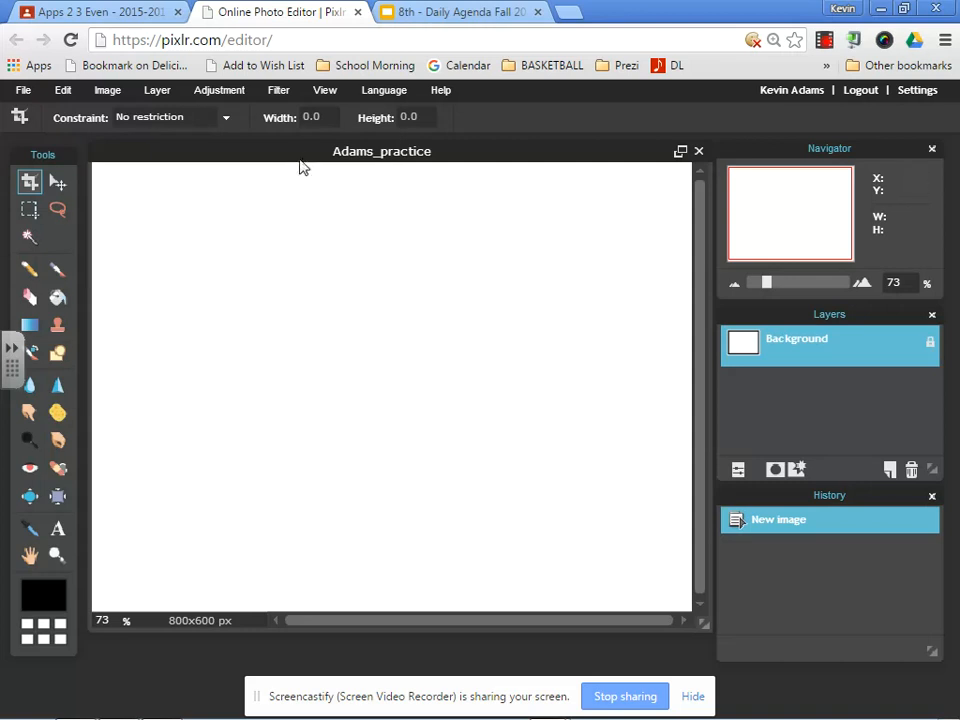
pyautogui.moveTo(241, 157)
pyautogui.mouseDown()
pyautogui.moveTo(242, 184)
pyautogui.moveTo(244, 167)
pyautogui.mouseUp()
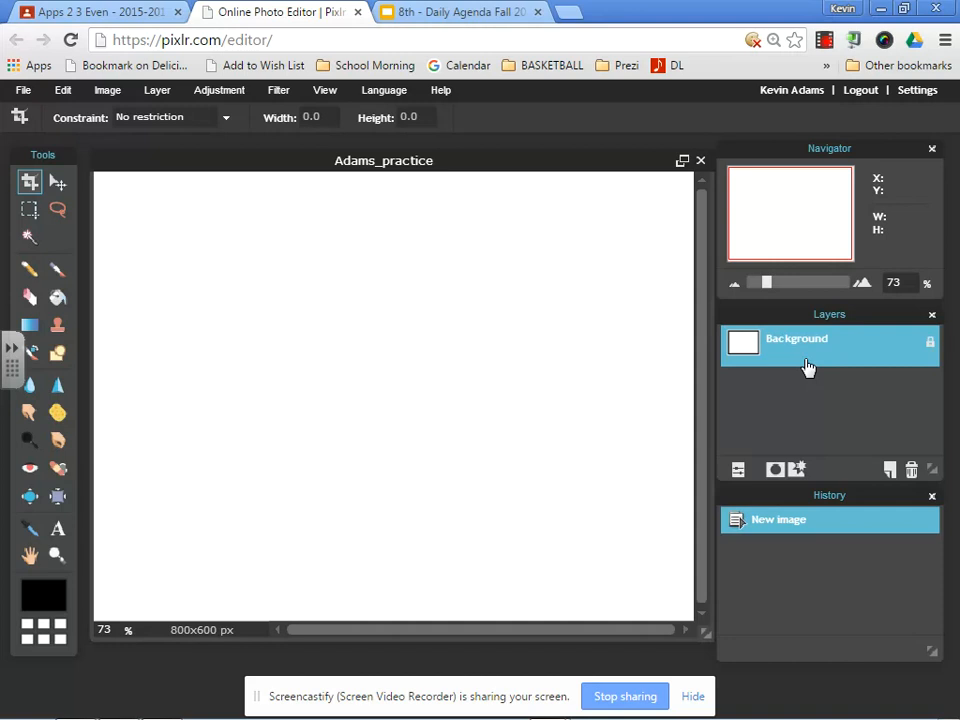
# Search Google Images for "dog" in a new browser tab
pyautogui.click(566, 13)
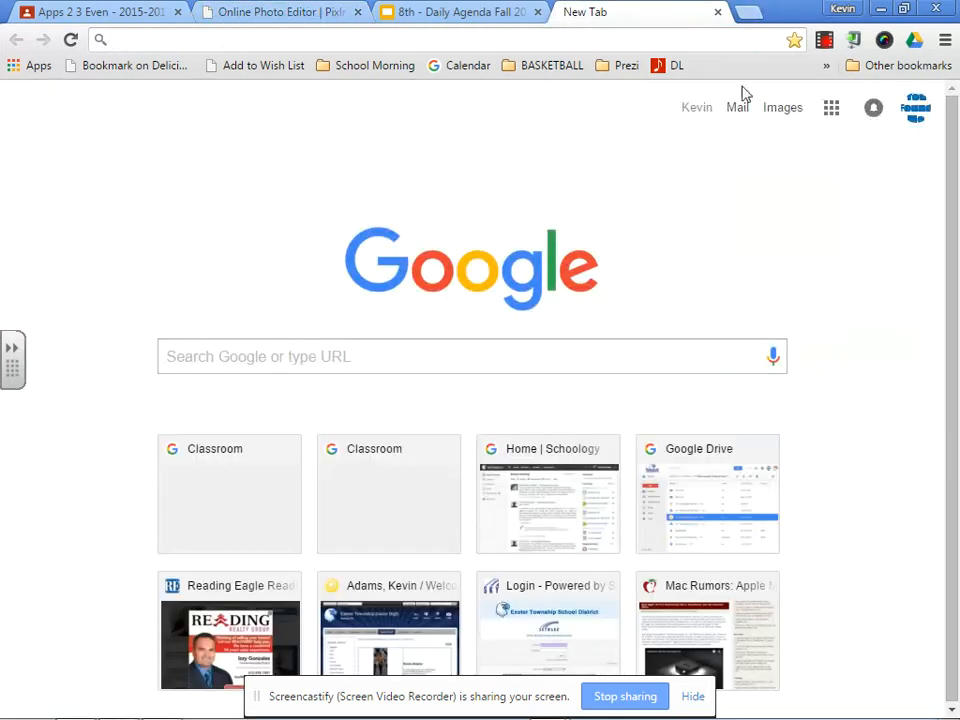
pyautogui.click(780, 110)
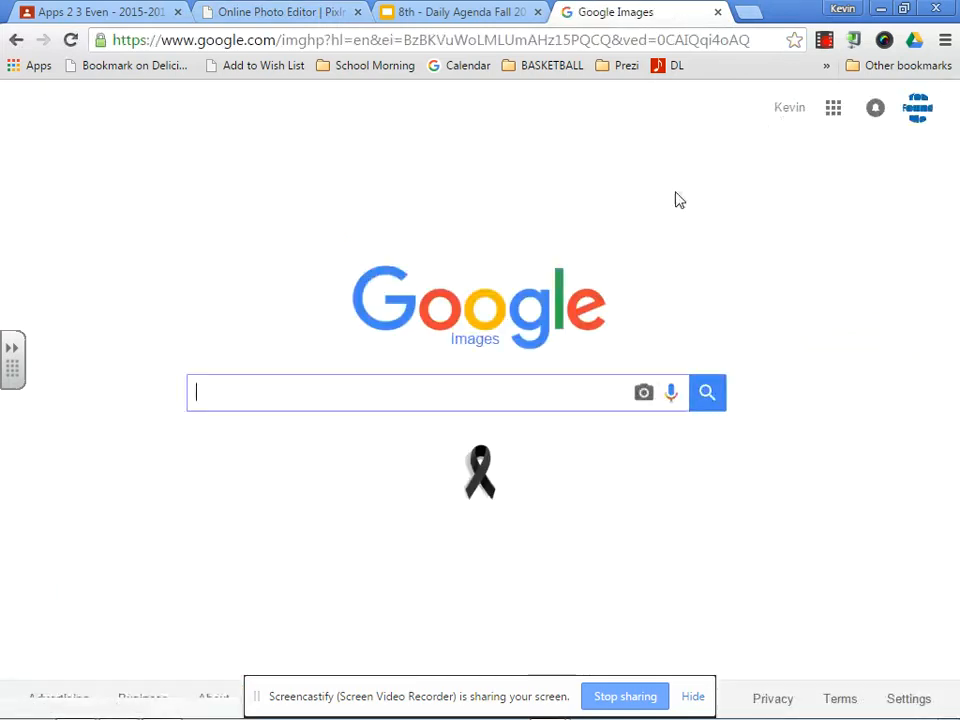
pyautogui.write('dog')
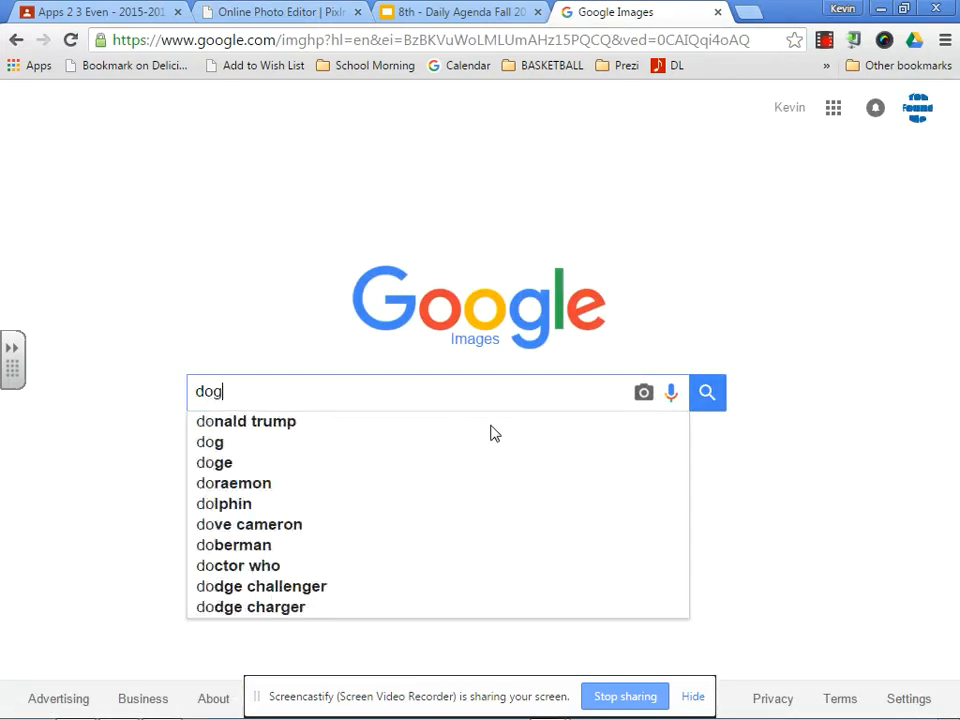
pyautogui.press('Return')
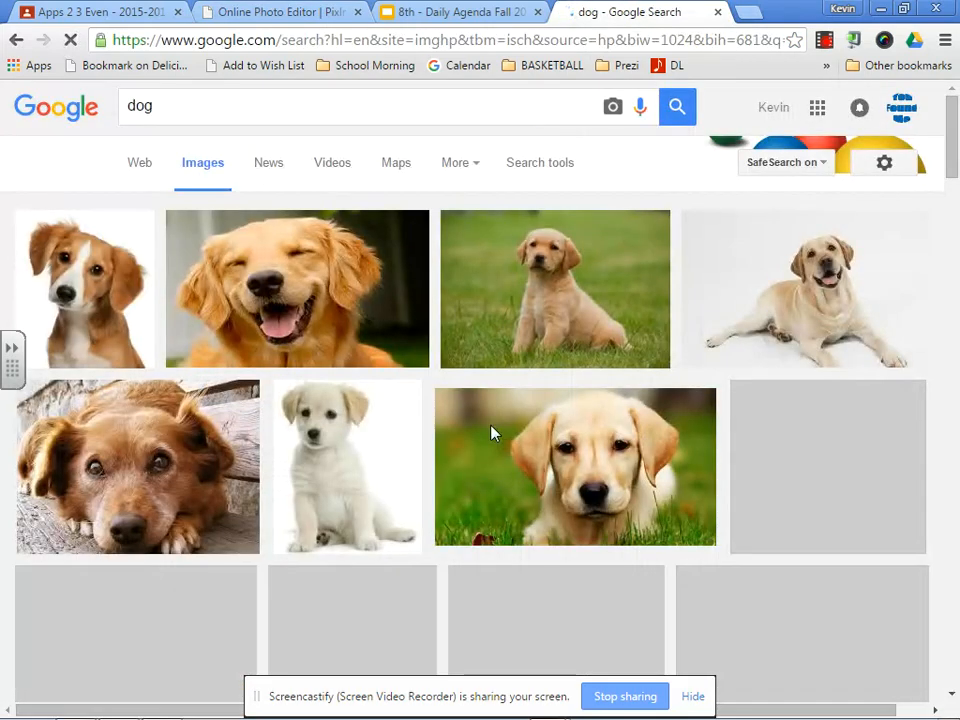
# Filter the dog images to medium-size photos labeled for noncommercial reuse with modification
pyautogui.click(536, 164)
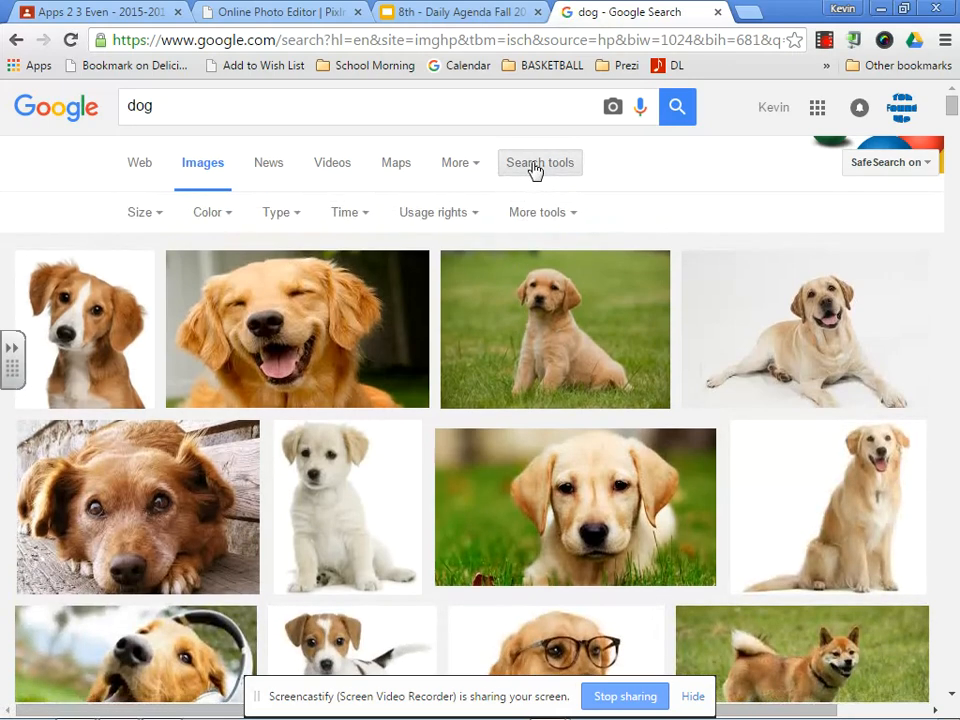
pyautogui.click(460, 214)
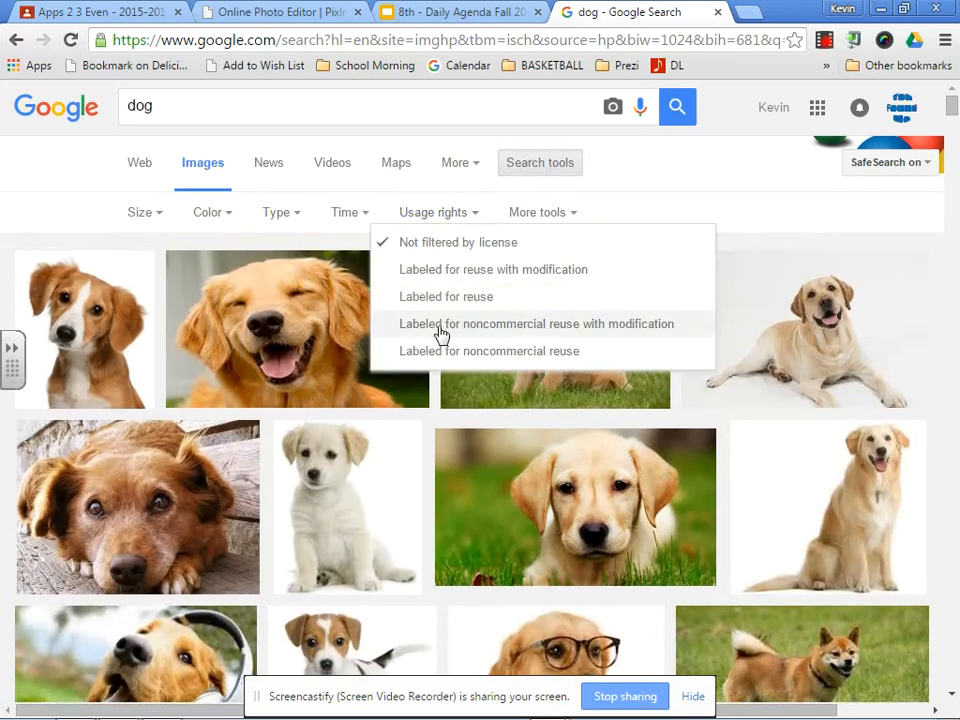
pyautogui.click(637, 332)
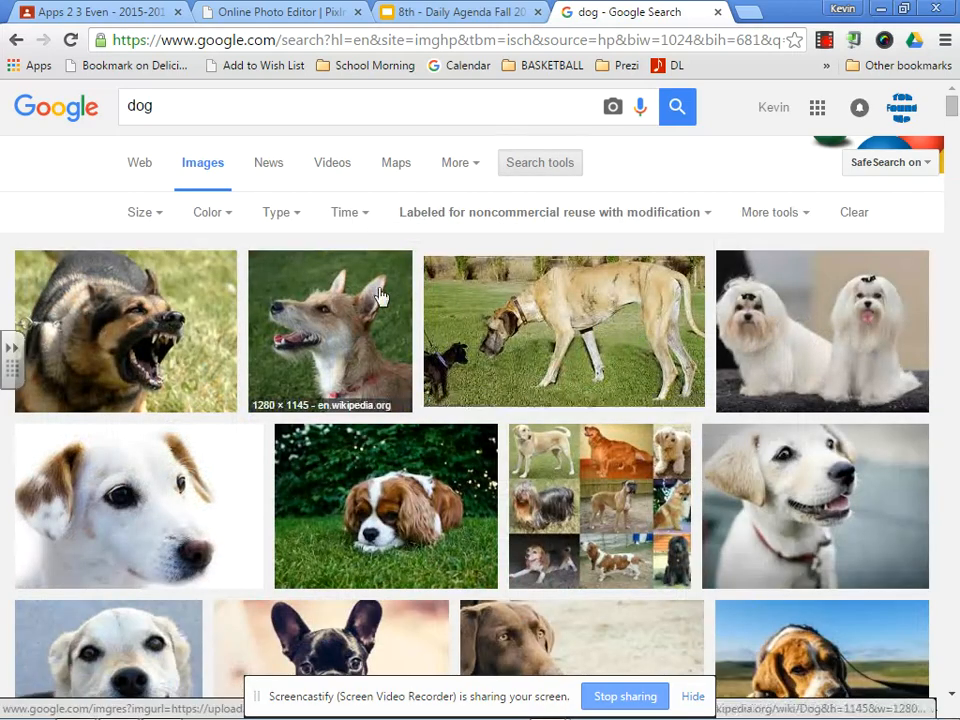
pyautogui.click(296, 220)
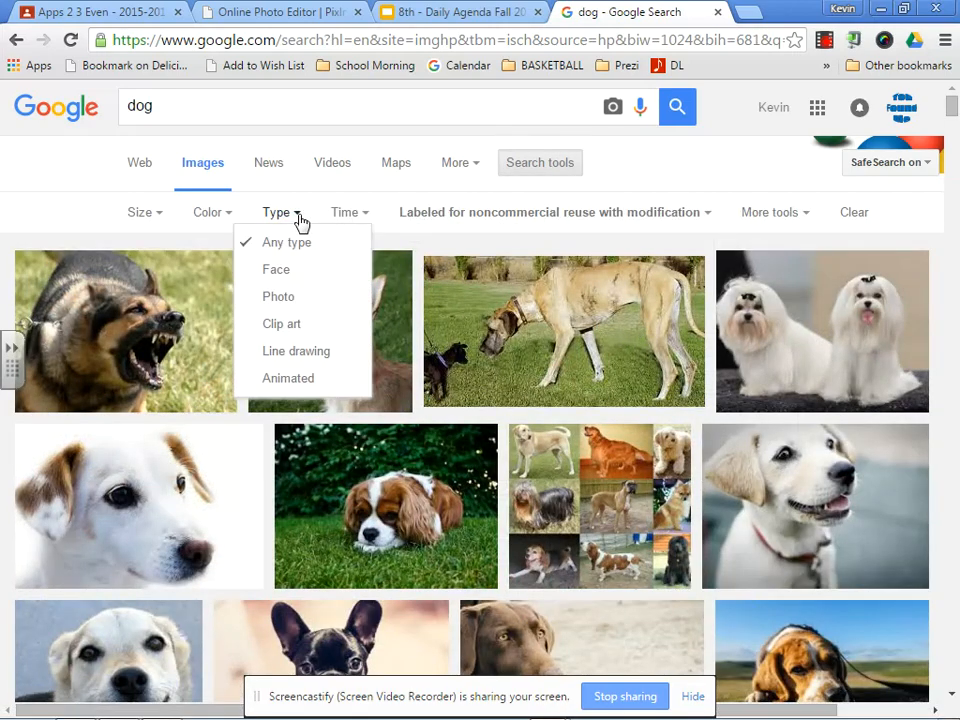
pyautogui.click(290, 300)
pyautogui.click(143, 214)
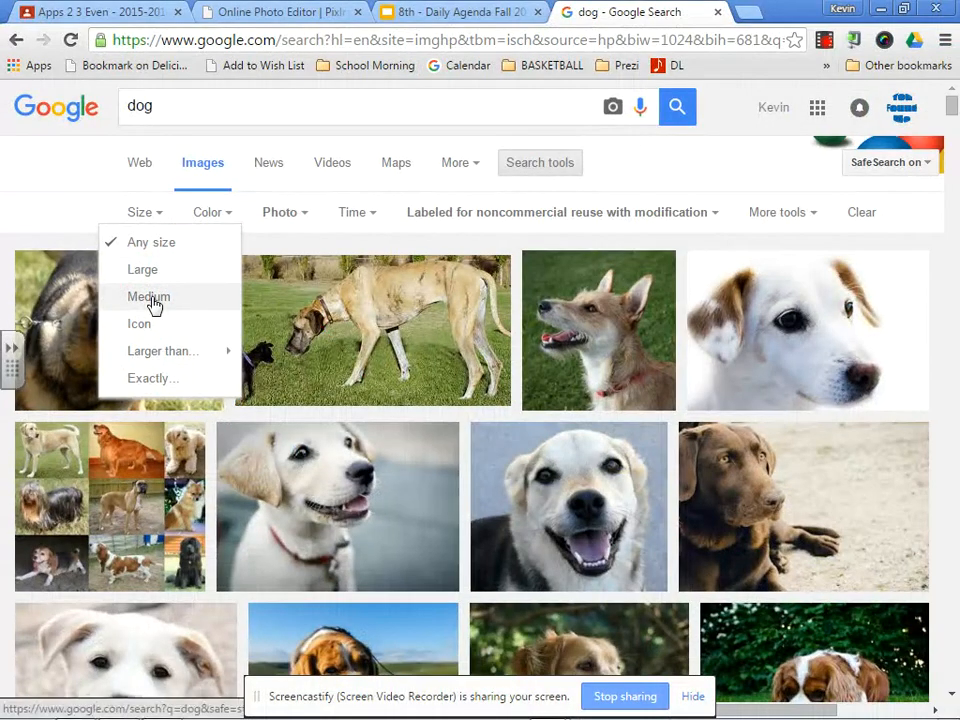
pyautogui.click(155, 304)
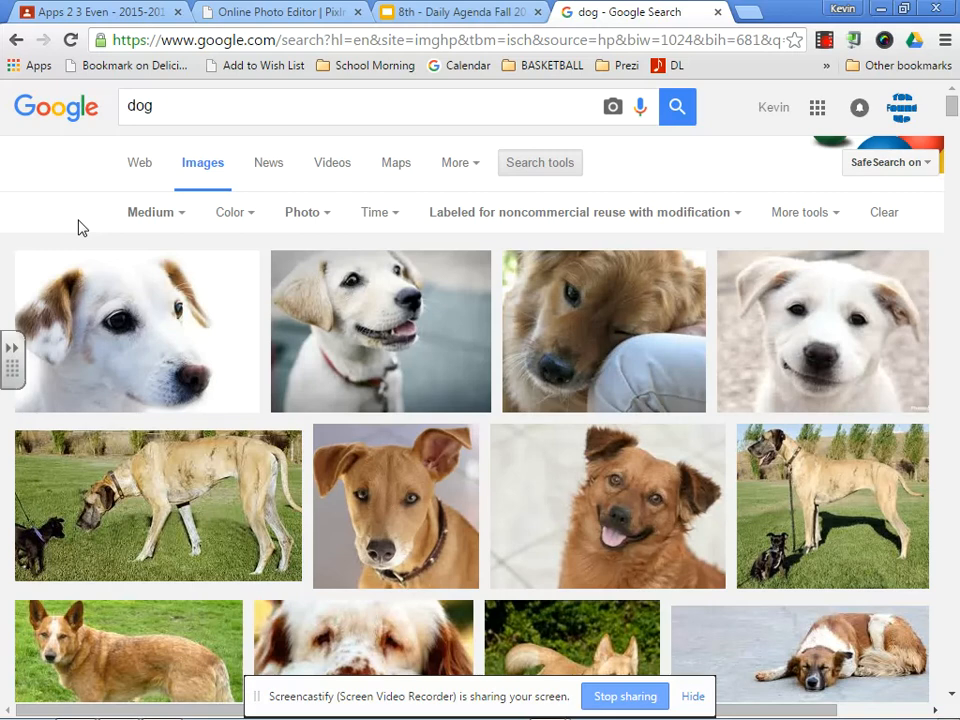
# View the smiling white puppy picture from Wikimedia at full size and copy its image URL
pyautogui.click(829, 353)
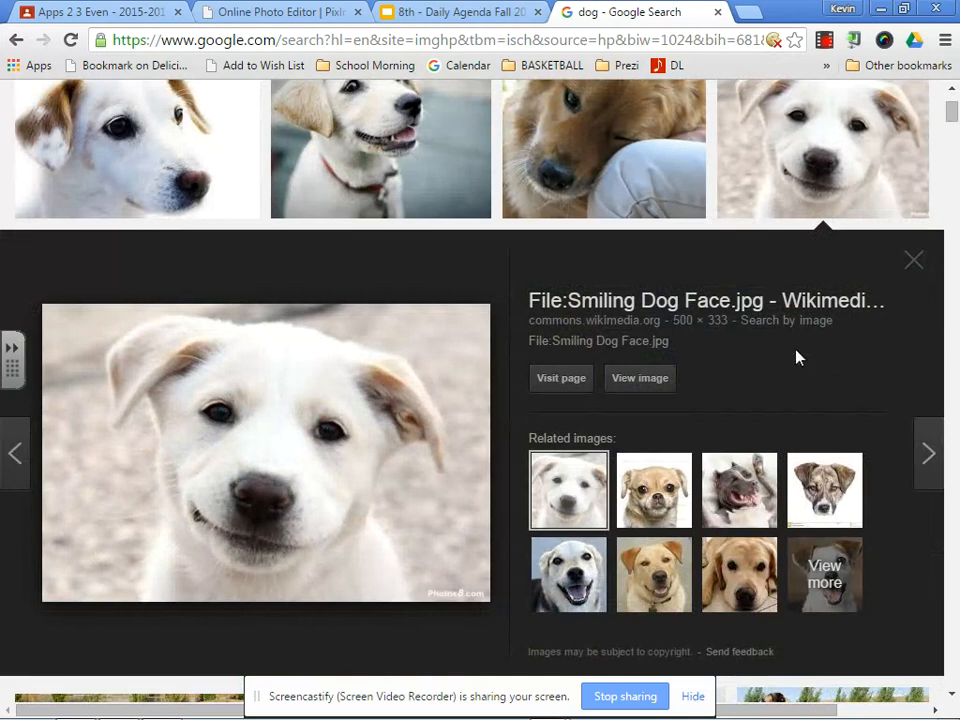
pyautogui.click(633, 389)
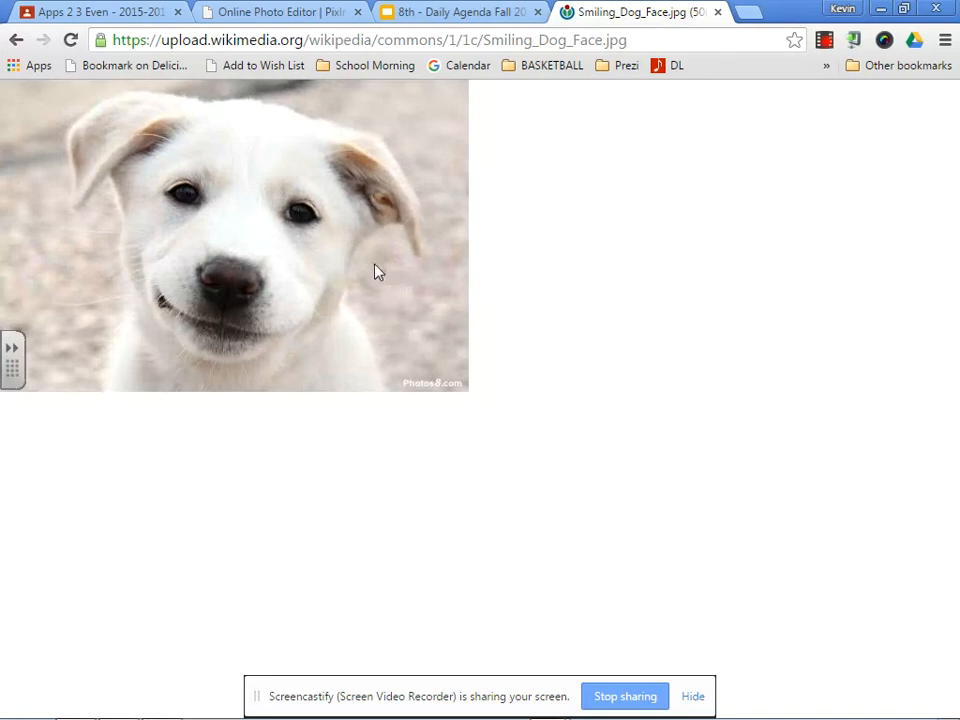
pyautogui.rightClick(204, 172)
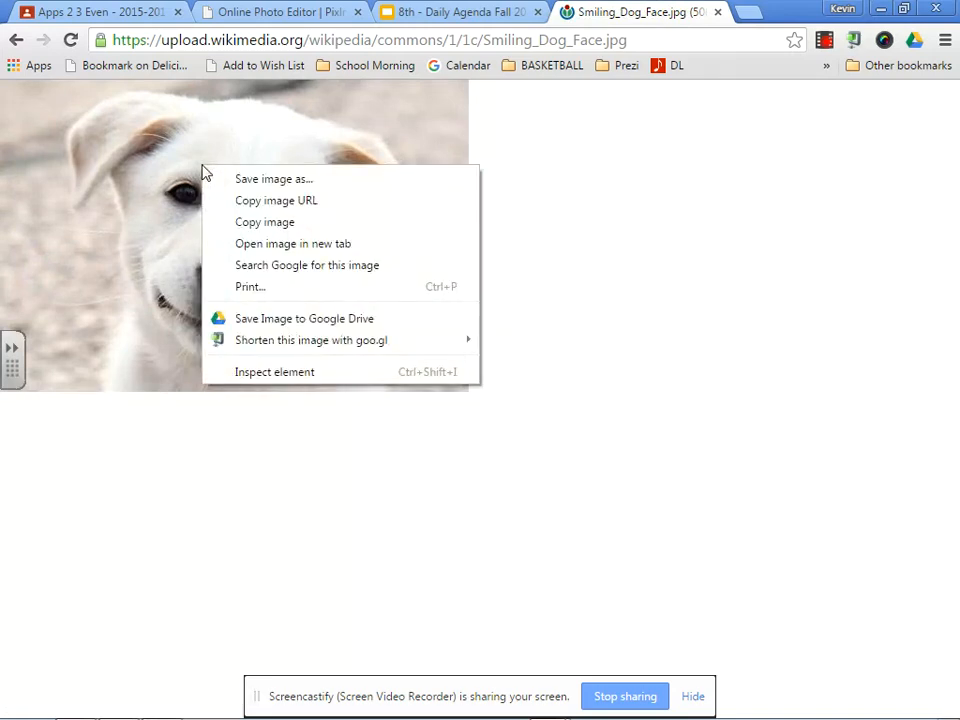
pyautogui.click(304, 203)
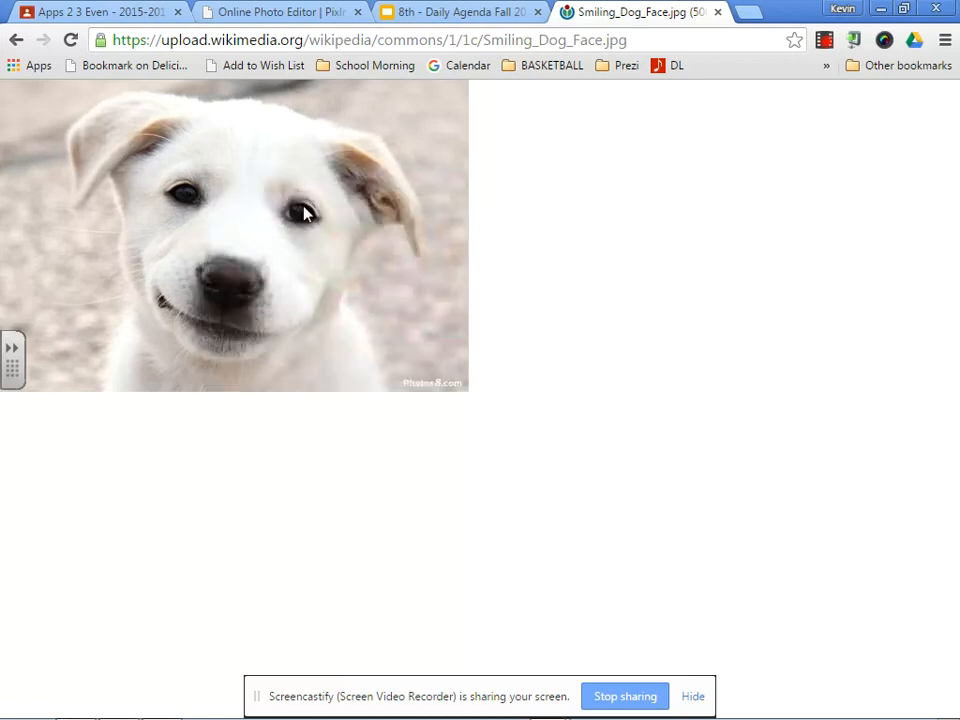
# Close the puppy picture and daily agenda tabs, and open the copied Smiling_Dog_Face.jpg URL as an image in Pixlr Editor
pyautogui.click(717, 14)
pyautogui.click(537, 13)
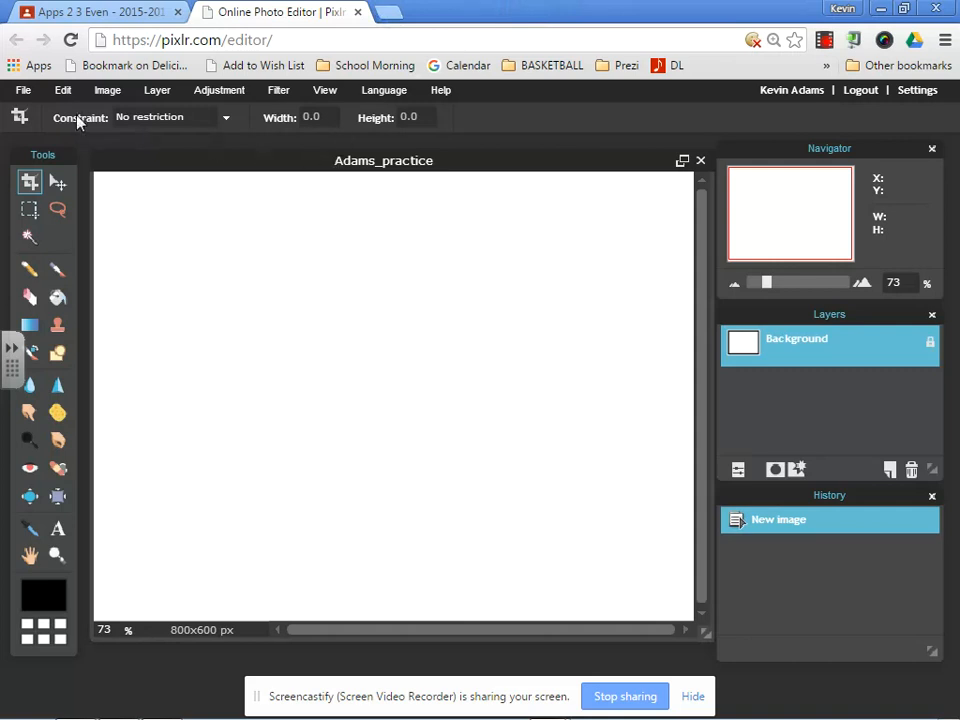
pyautogui.click(22, 90)
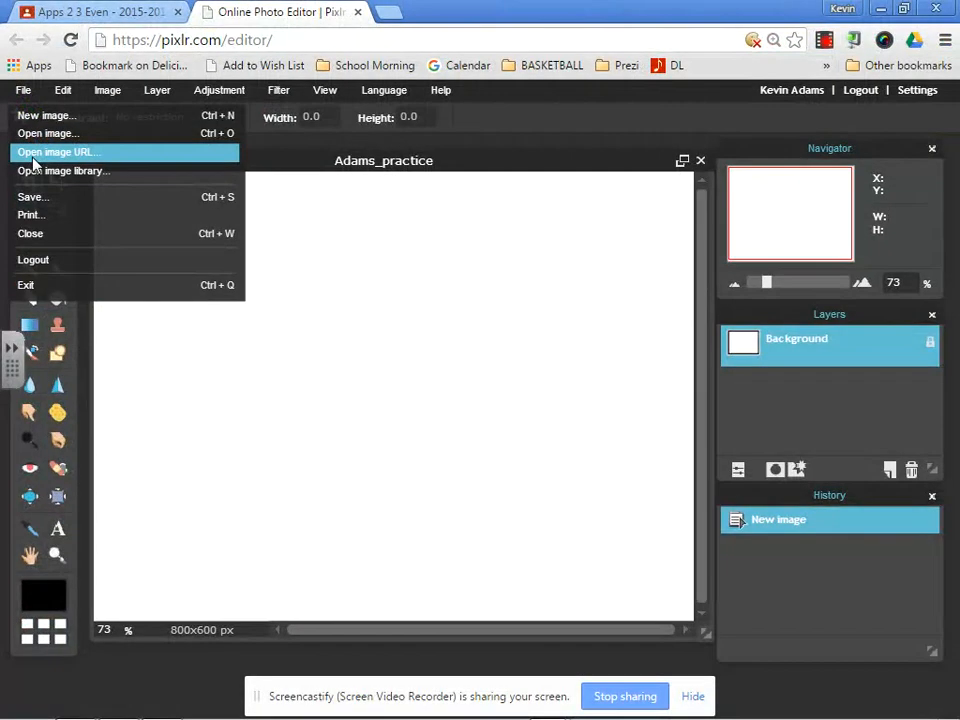
pyautogui.click(66, 312)
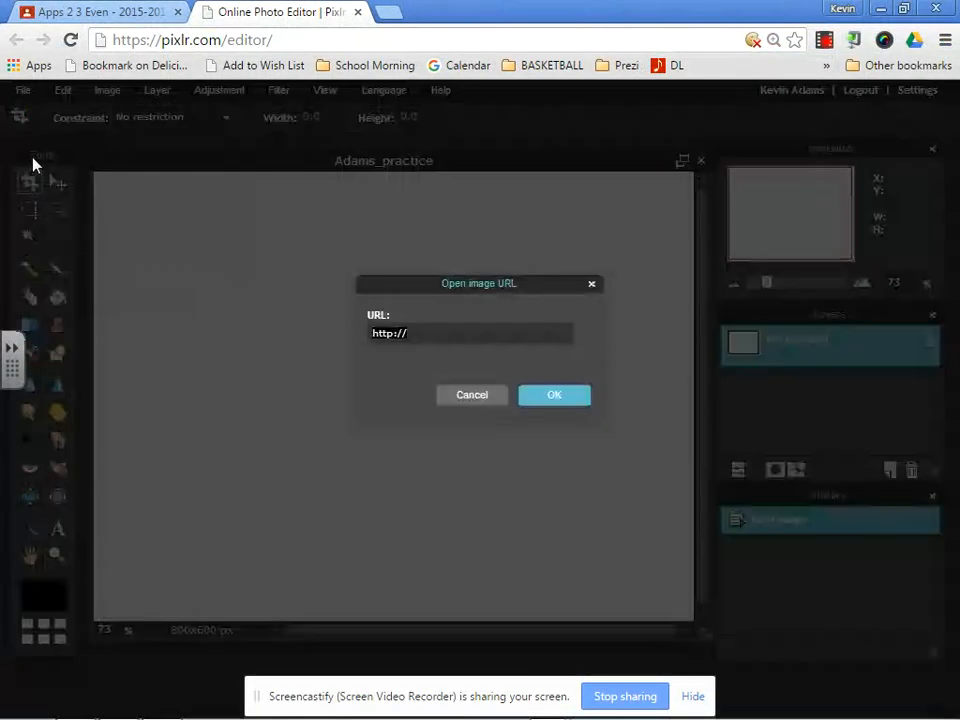
pyautogui.hotkey('ctrl', 'v')
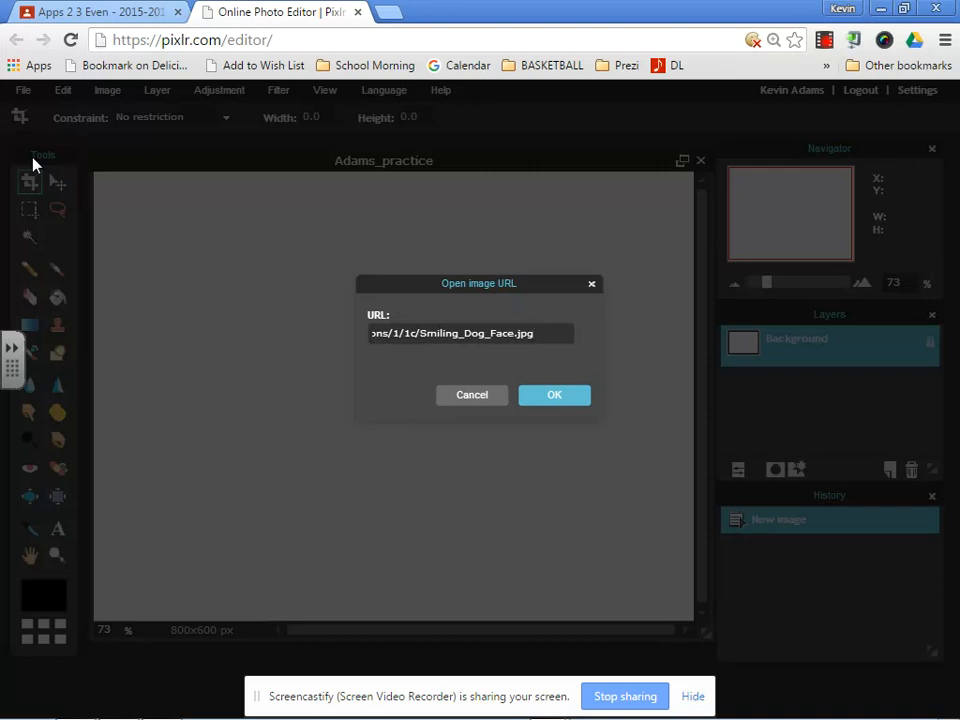
pyautogui.press('Return')
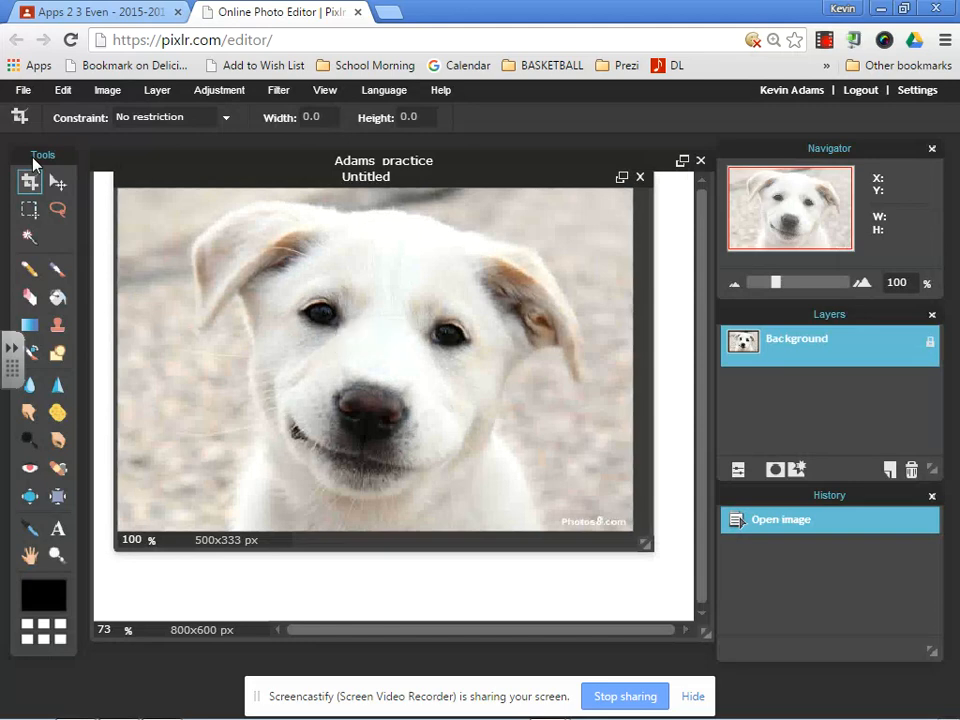
# Move the dog photo's window aside to the right and bring the blank practice image's window to the front, shifted left
pyautogui.moveTo(285, 182); pyautogui.dragTo(296, 239)
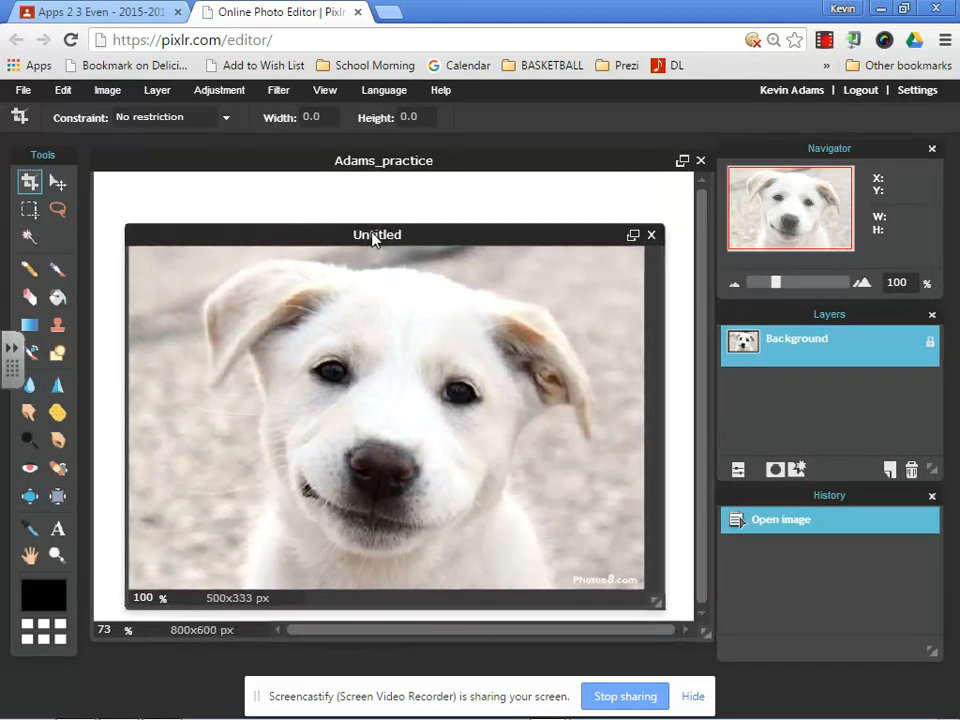
pyautogui.moveTo(374, 238); pyautogui.dragTo(534, 240)
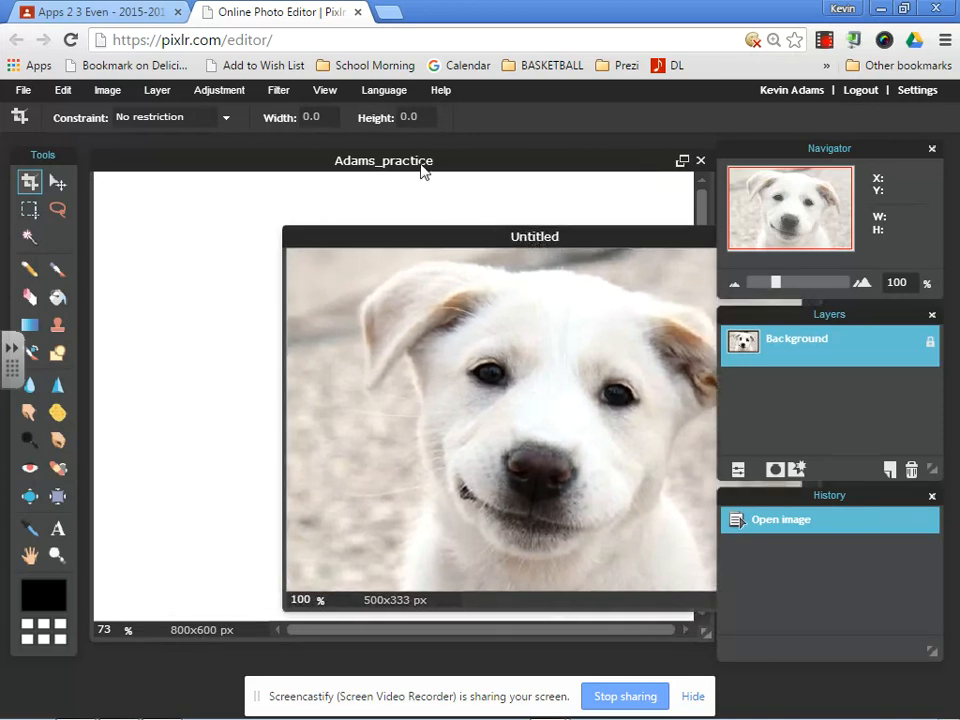
pyautogui.moveTo(424, 167); pyautogui.dragTo(370, 150)
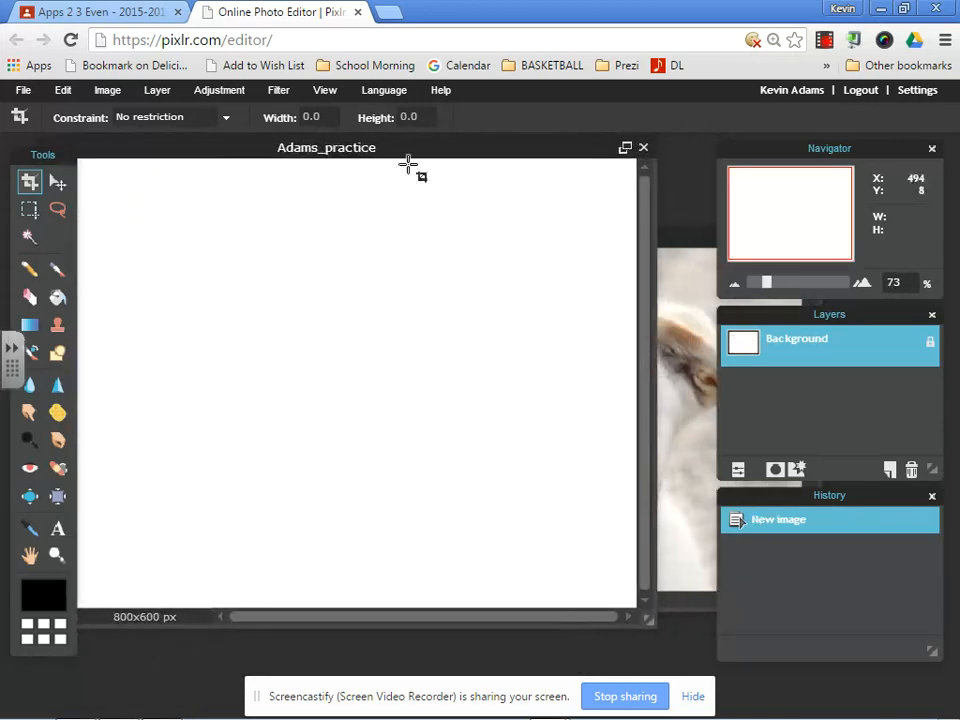
# Bring the dog photo's window forward, select an area about 417 × 315 px around the puppy with the Marquee tool, and copy it
pyautogui.moveTo(687, 258); pyautogui.dragTo(568, 301)
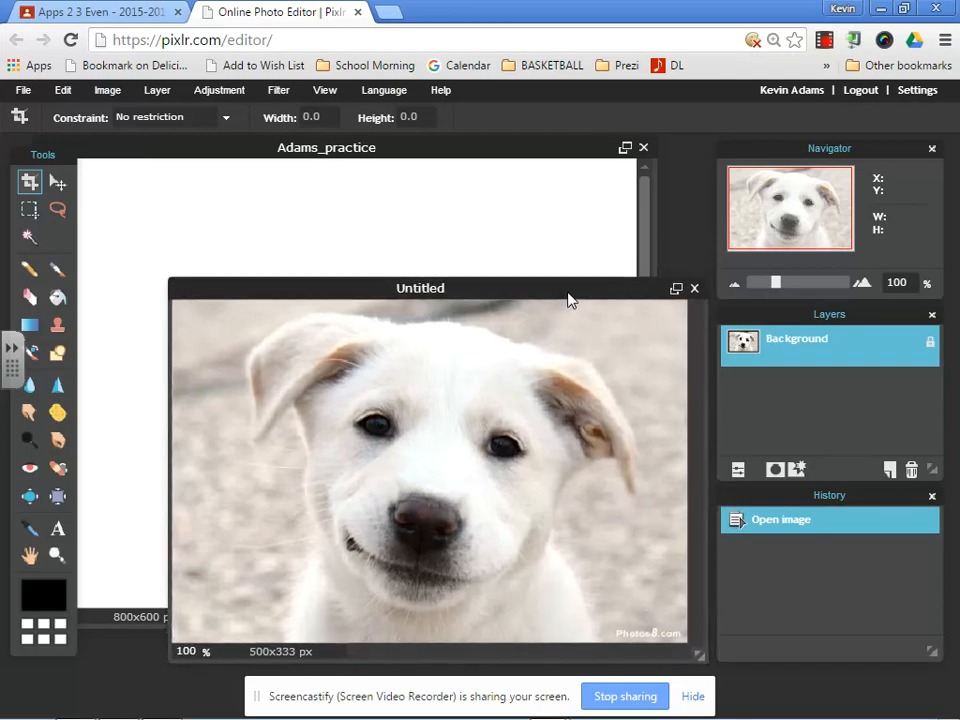
pyautogui.moveTo(450, 8)
pyautogui.mouseDown()
pyautogui.moveTo(450, 185)
pyautogui.moveTo(461, 107)
pyautogui.moveTo(444, 8)
pyautogui.mouseUp()
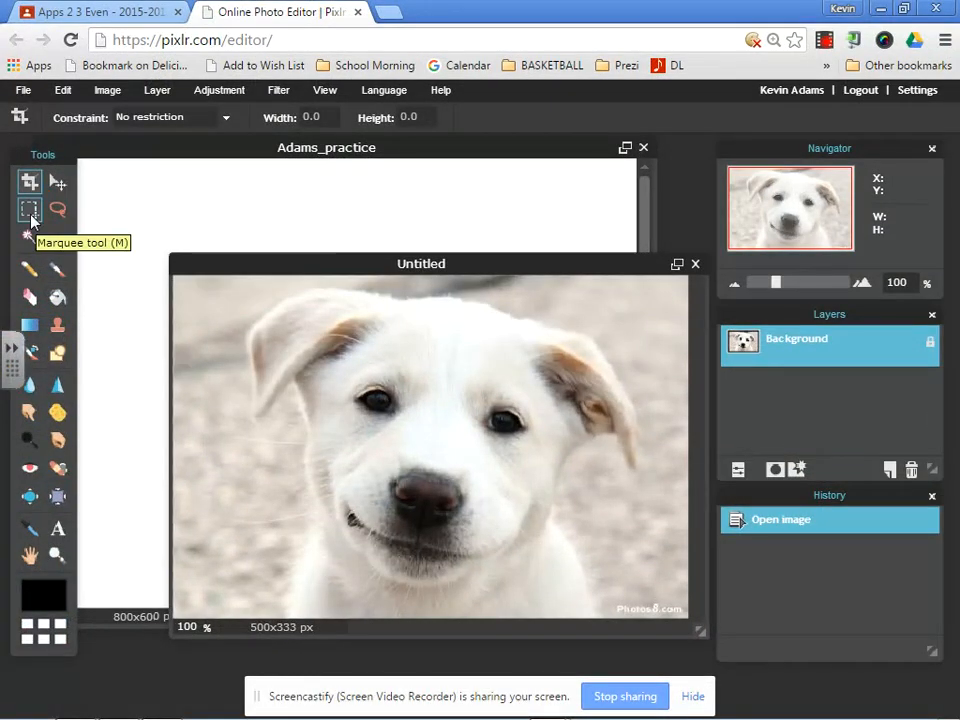
pyautogui.click(31, 219)
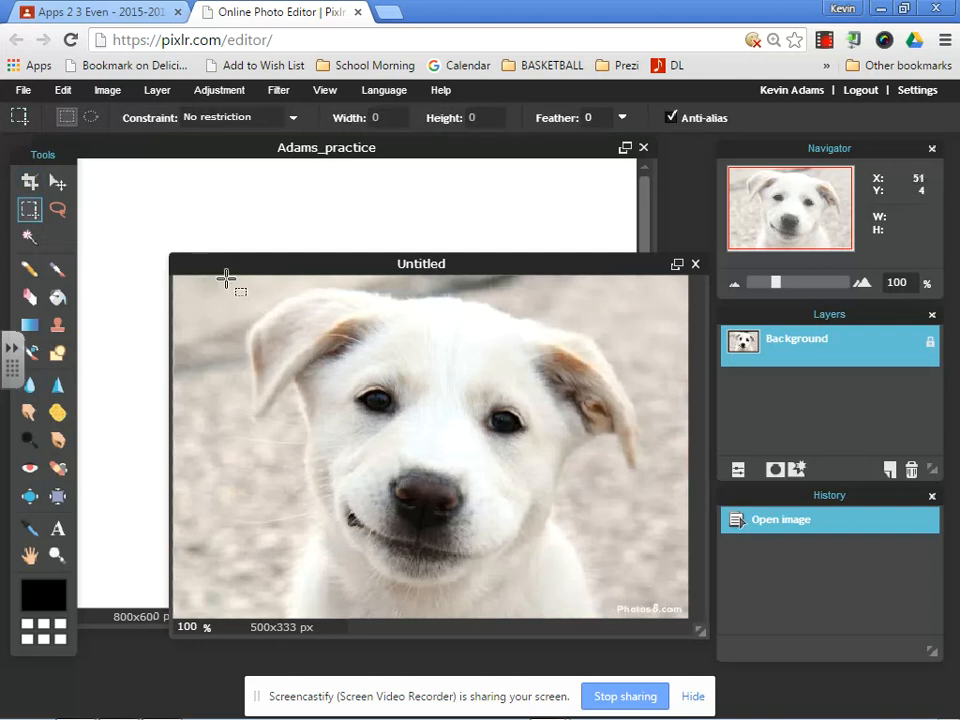
pyautogui.moveTo(226, 278); pyautogui.dragTo(654, 601)
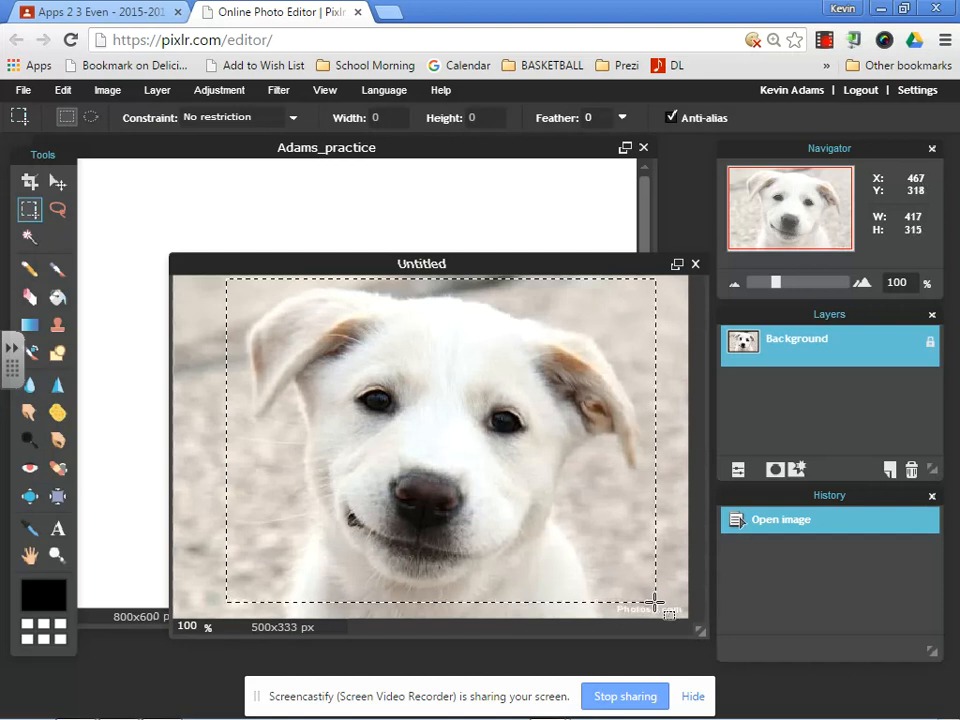
pyautogui.moveTo(655, 603); pyautogui.dragTo(655, 603)
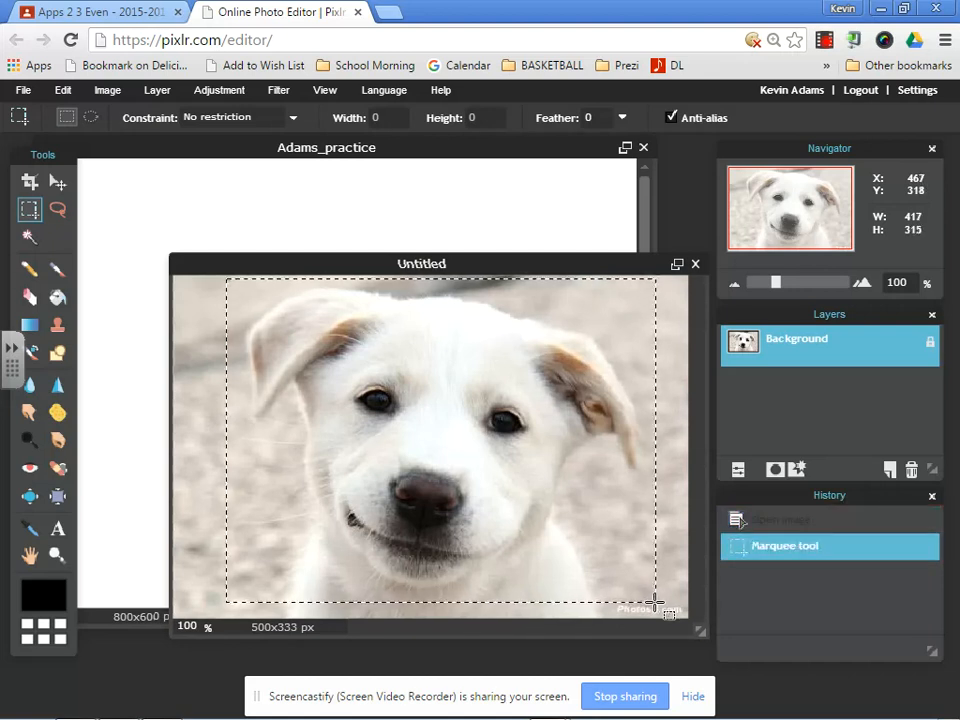
pyautogui.hotkey('ctrl', 'c')
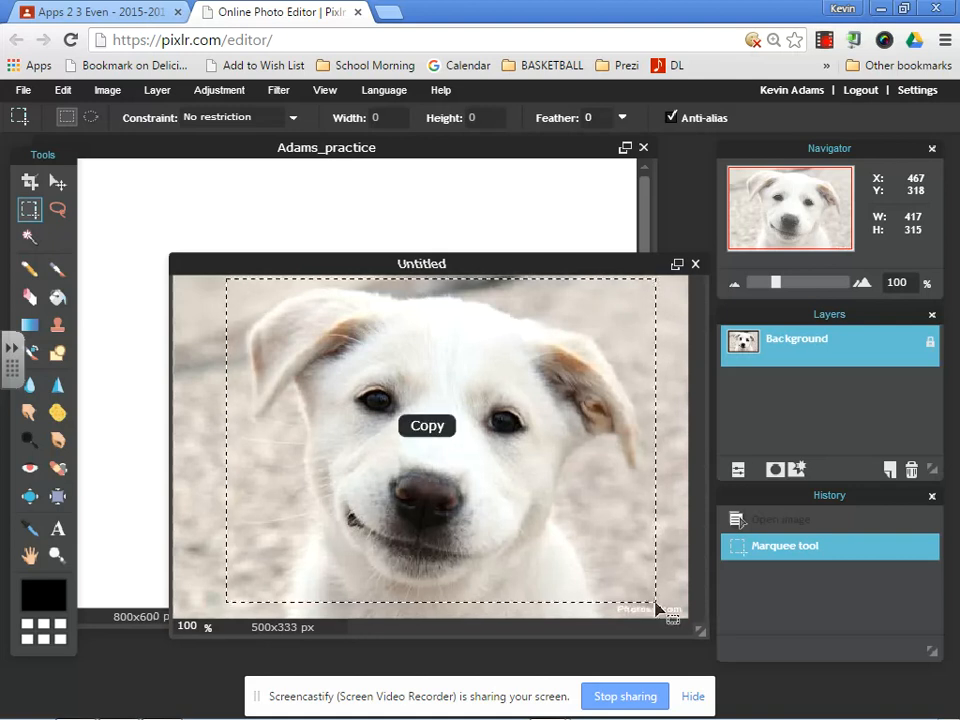
# Paste the copied puppy area into the blank practice image as a new layer
pyautogui.click(379, 153)
pyautogui.hotkey('ctrl', 'v')
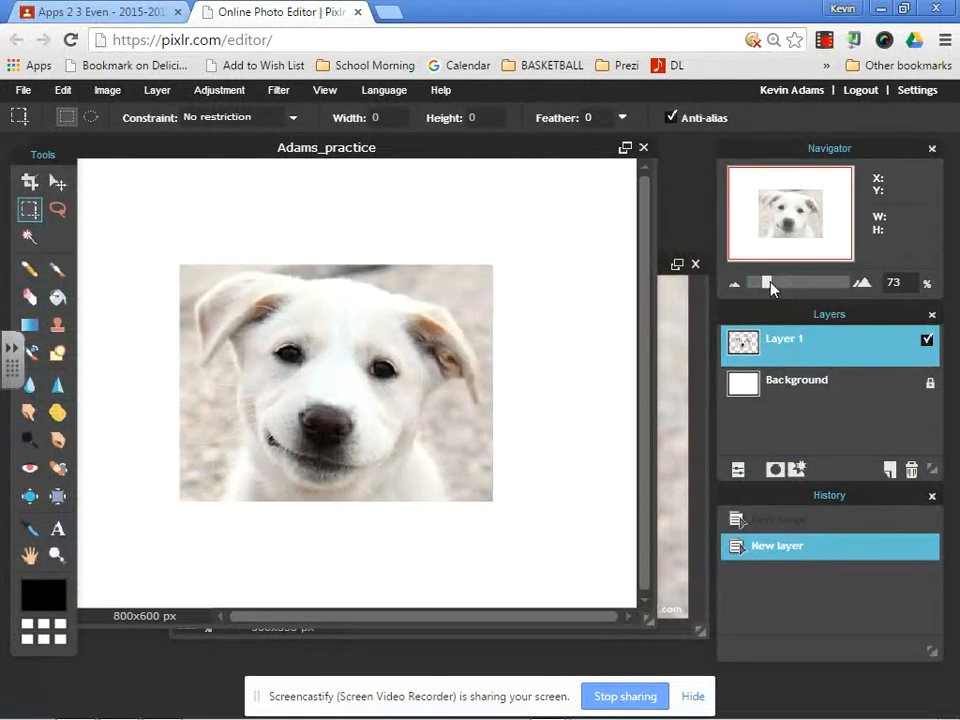
pyautogui.moveTo(770, 287)
pyautogui.mouseDown()
pyautogui.moveTo(783, 290)
pyautogui.moveTo(761, 295)
pyautogui.mouseUp()
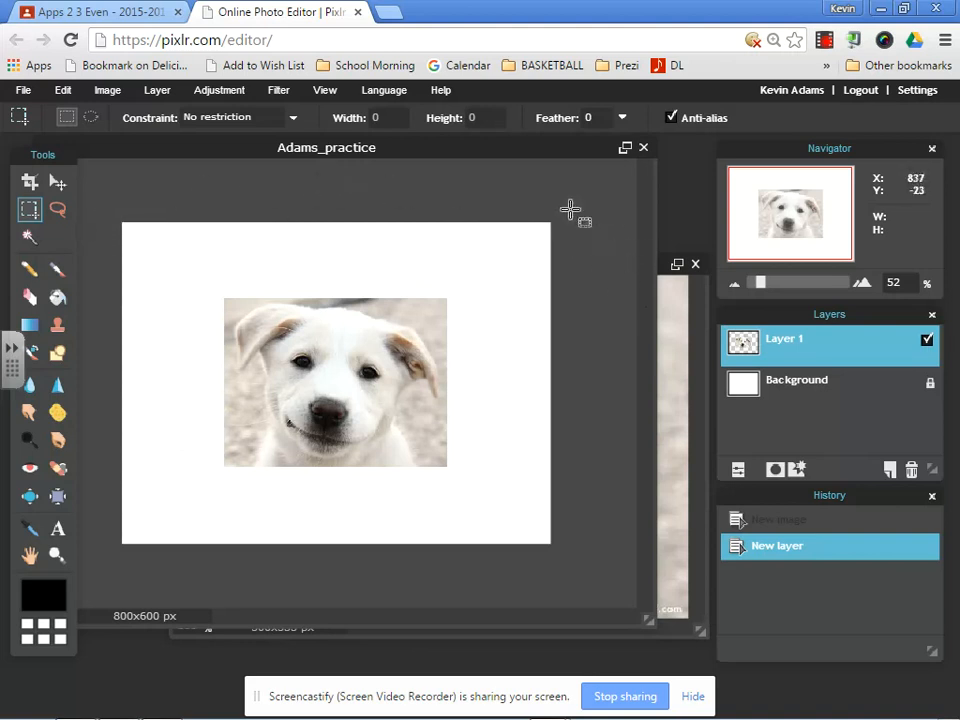
pyautogui.moveTo(521, 156); pyautogui.dragTo(555, 165)
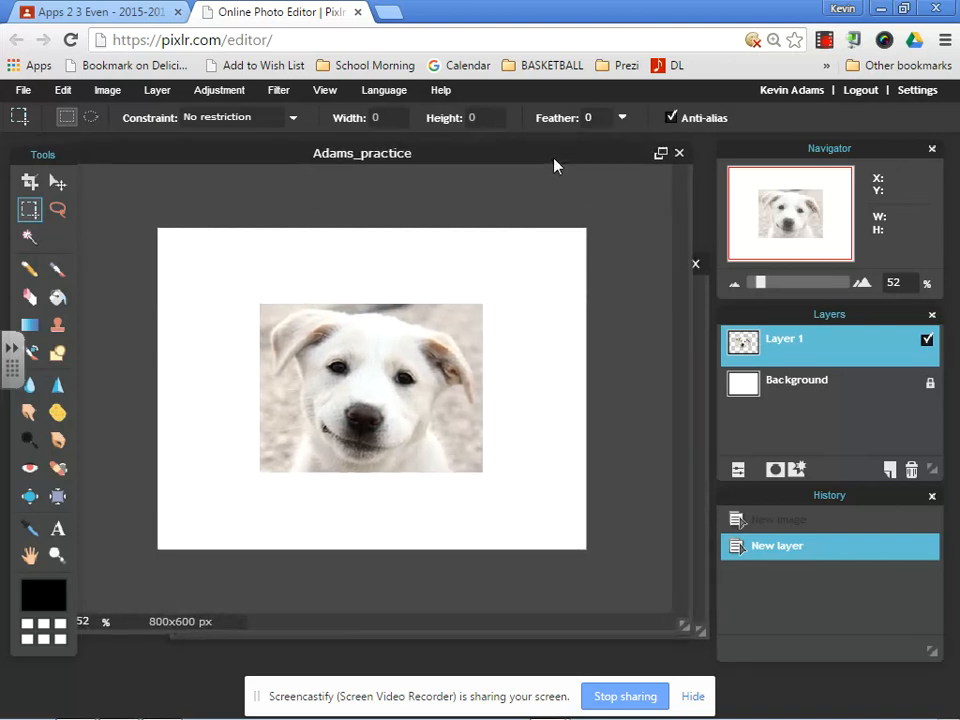
pyautogui.click(66, 92)
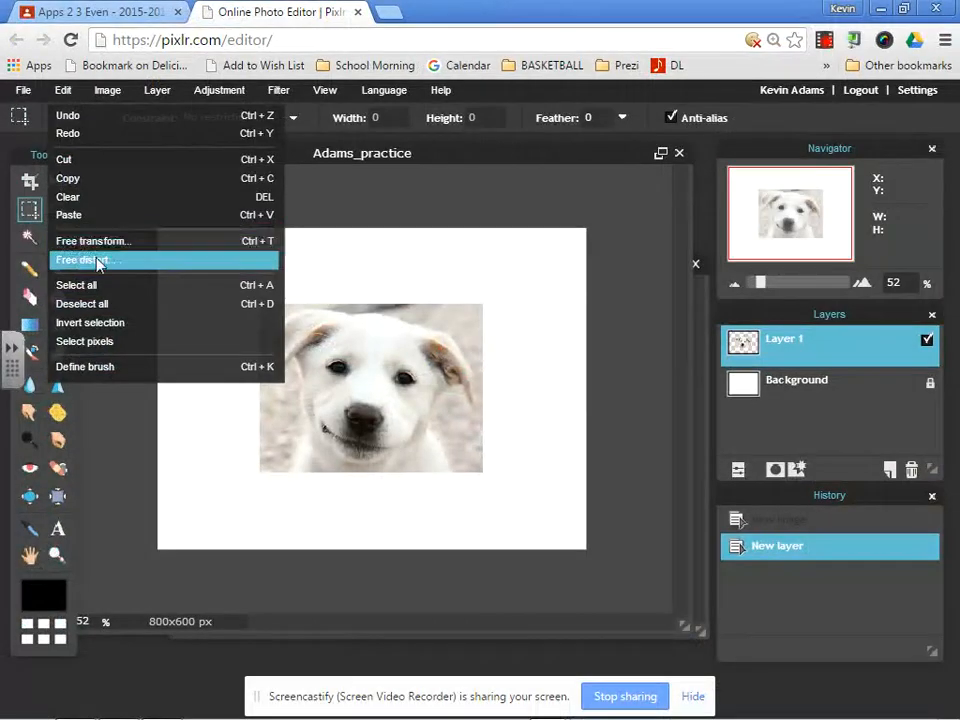
pyautogui.click(336, 165)
pyautogui.hotkey('ctrl', 't')
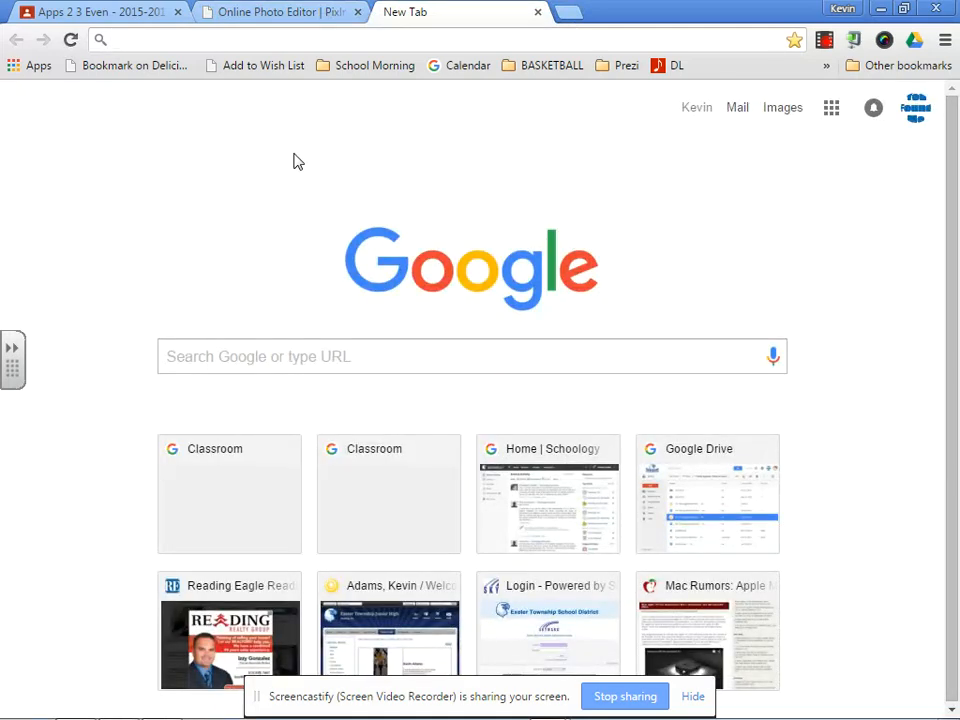
pyautogui.hotkey('ctrl', 'w')
pyautogui.click(62, 90)
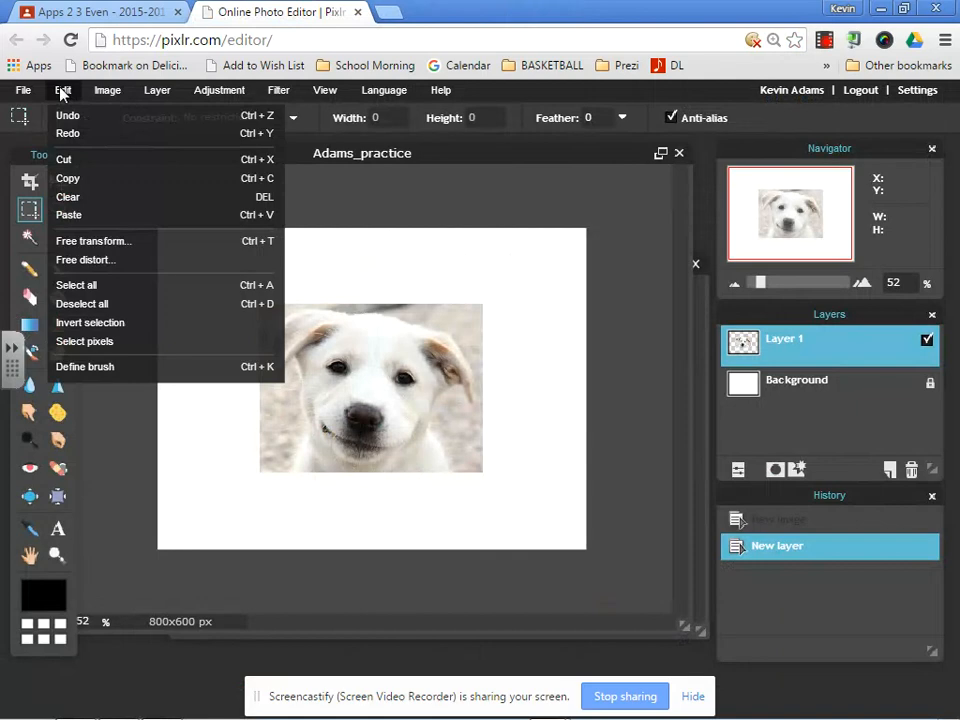
pyautogui.click(94, 242)
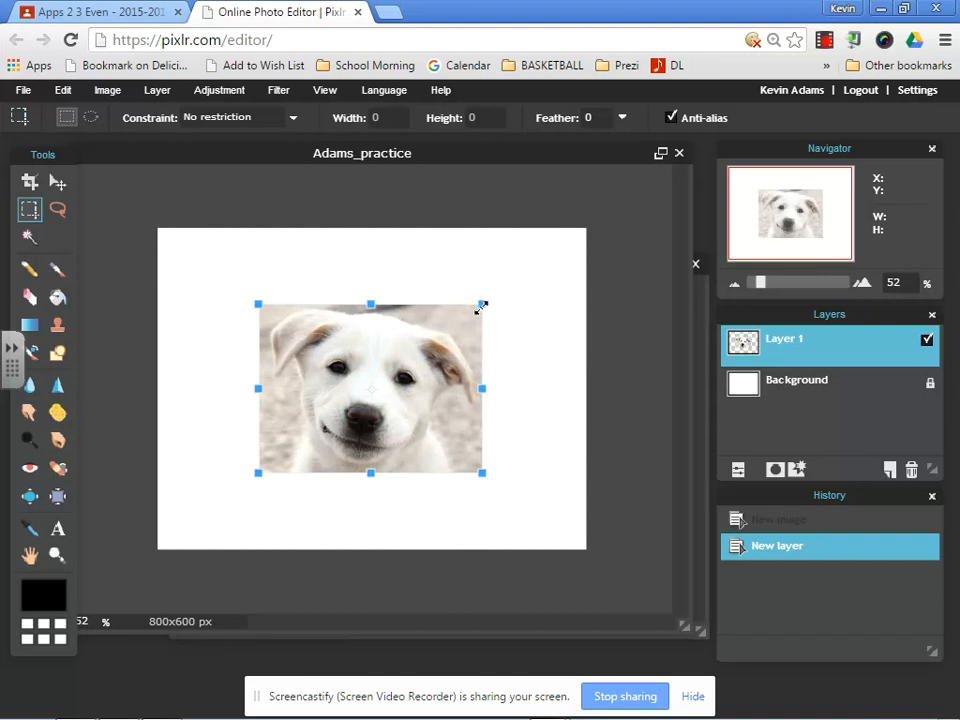
pyautogui.moveTo(481, 305); pyautogui.dragTo(520, 303)
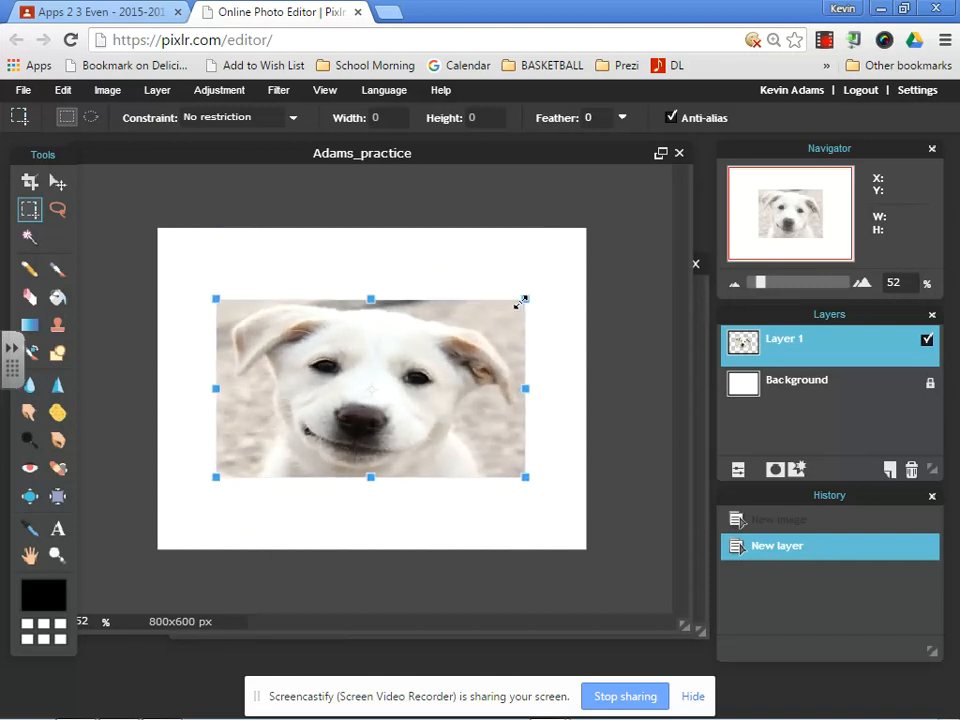
pyautogui.press('Escape')
# Enlarge the pasted puppy layer proportionally with Free transform until it extends slightly past every edge of the canvas
pyautogui.click(62, 90)
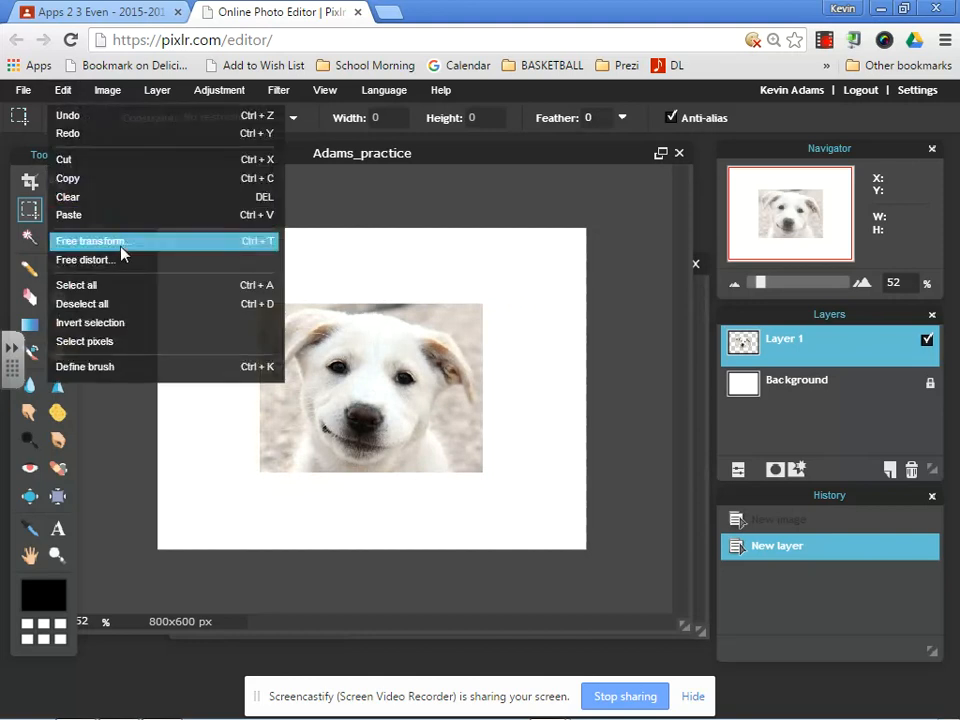
pyautogui.click(121, 250)
pyautogui.moveTo(257, 303); pyautogui.dragTo(147, 182)
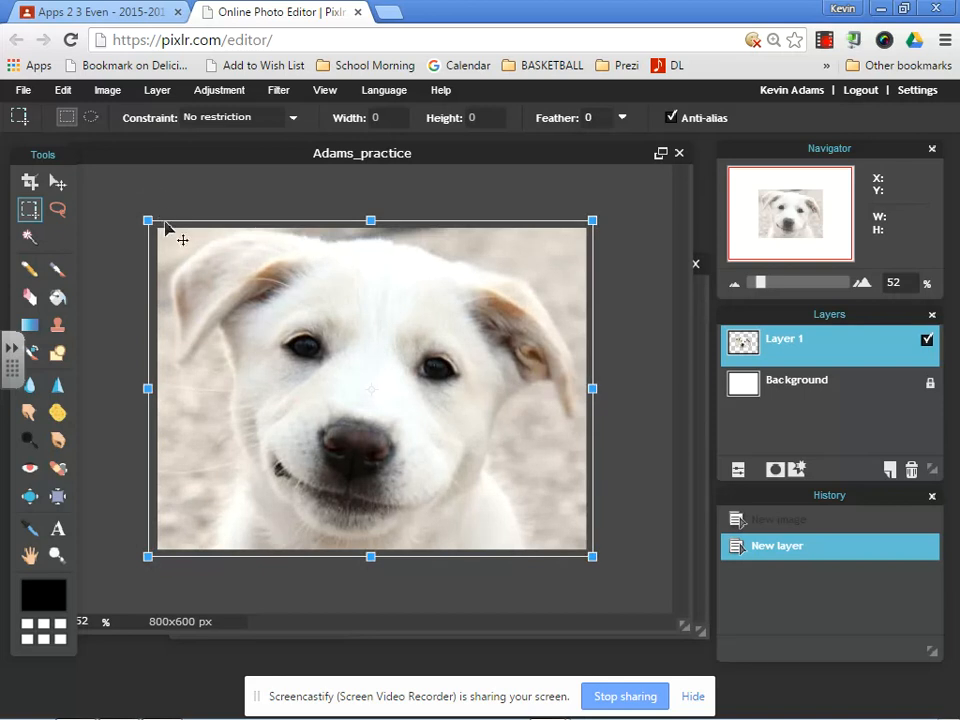
pyautogui.press('Return')
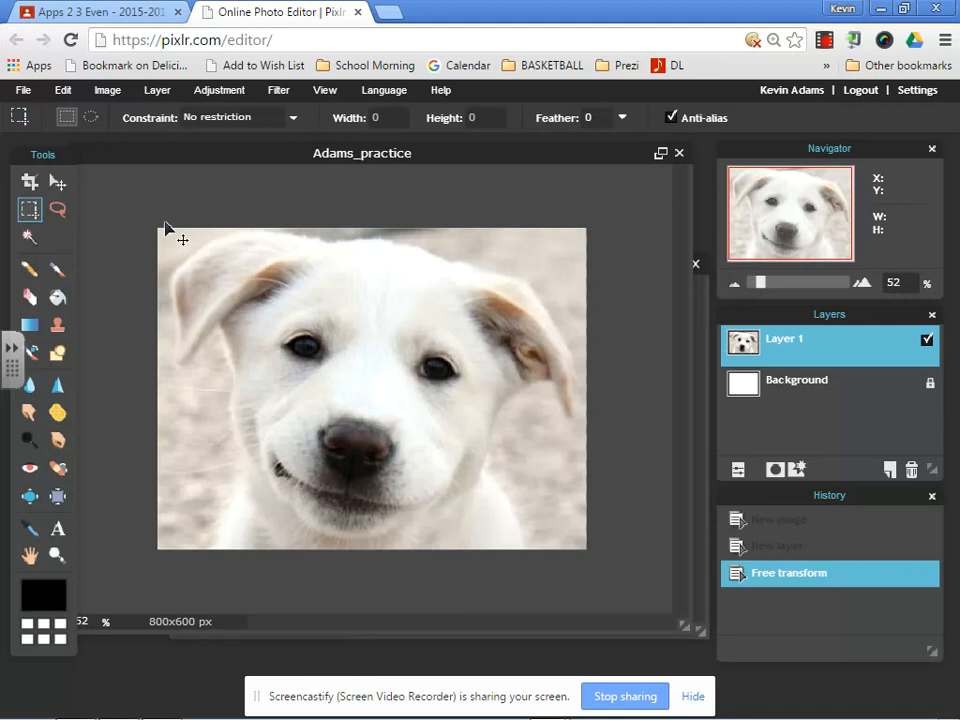
# Save the practice image to the Pixlr library's Samples folder in PXD (Layered Pixlr image) format
pyautogui.click(28, 91)
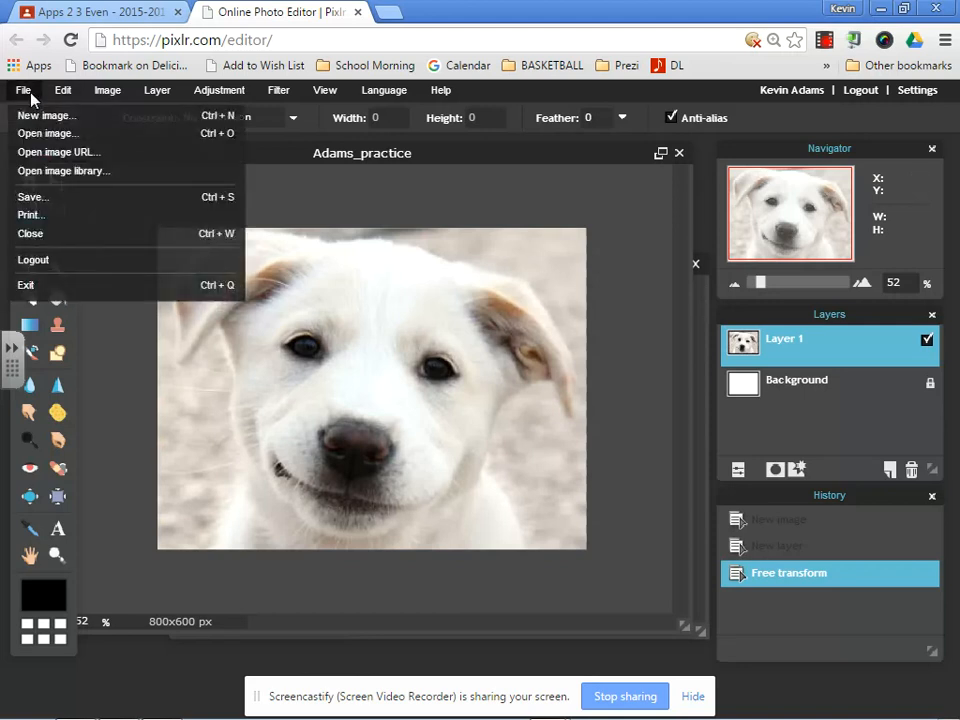
pyautogui.click(42, 198)
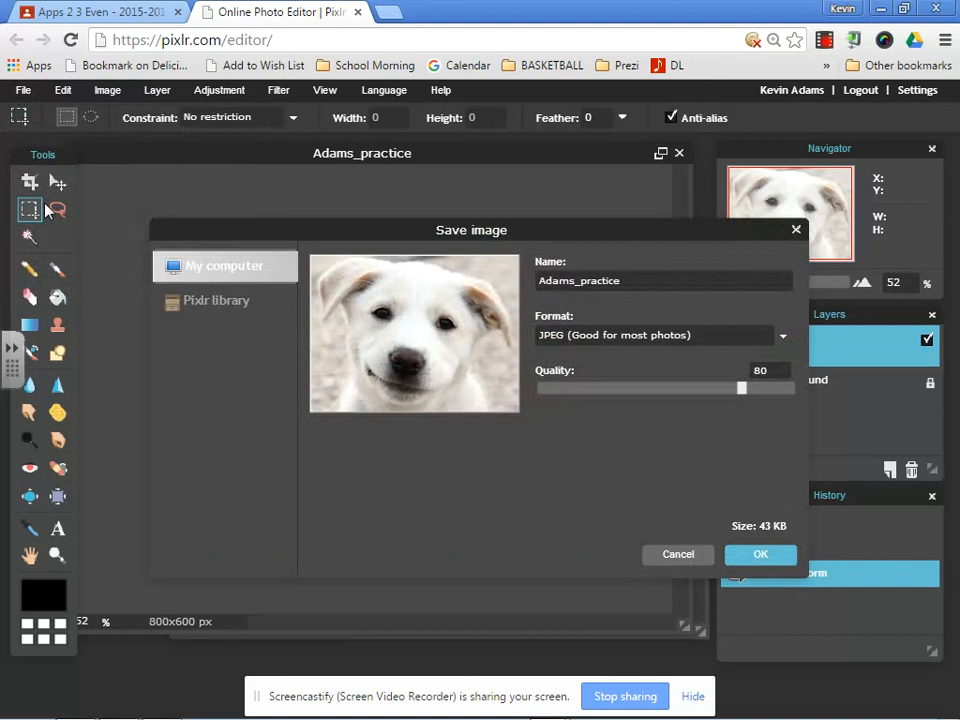
pyautogui.click(216, 301)
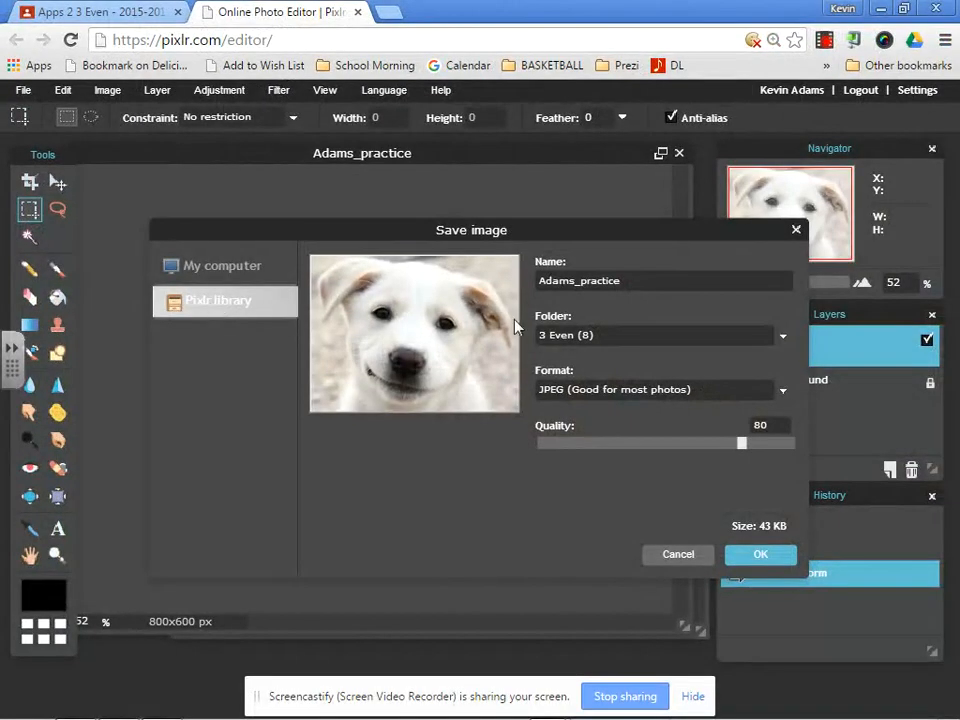
pyautogui.click(572, 335)
pyautogui.click(574, 478)
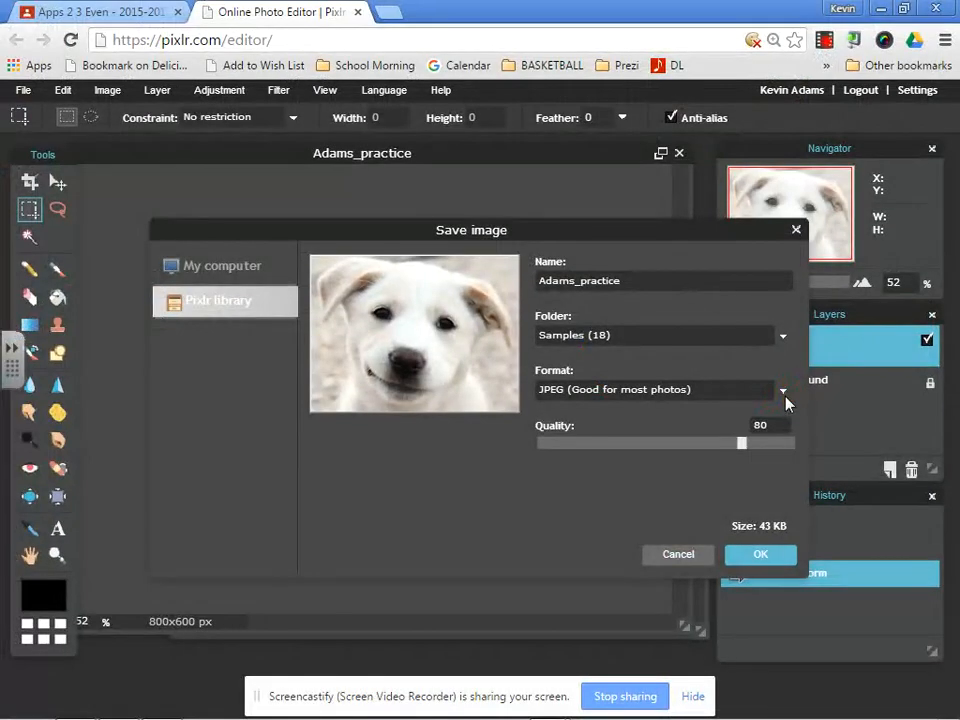
pyautogui.click(606, 352)
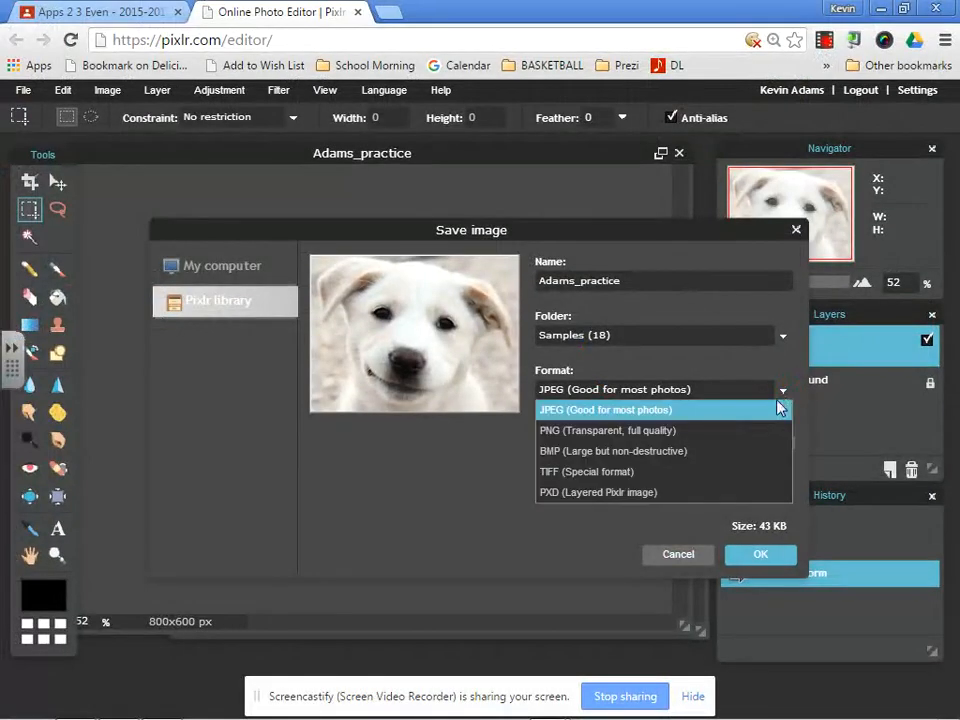
pyautogui.click(690, 492)
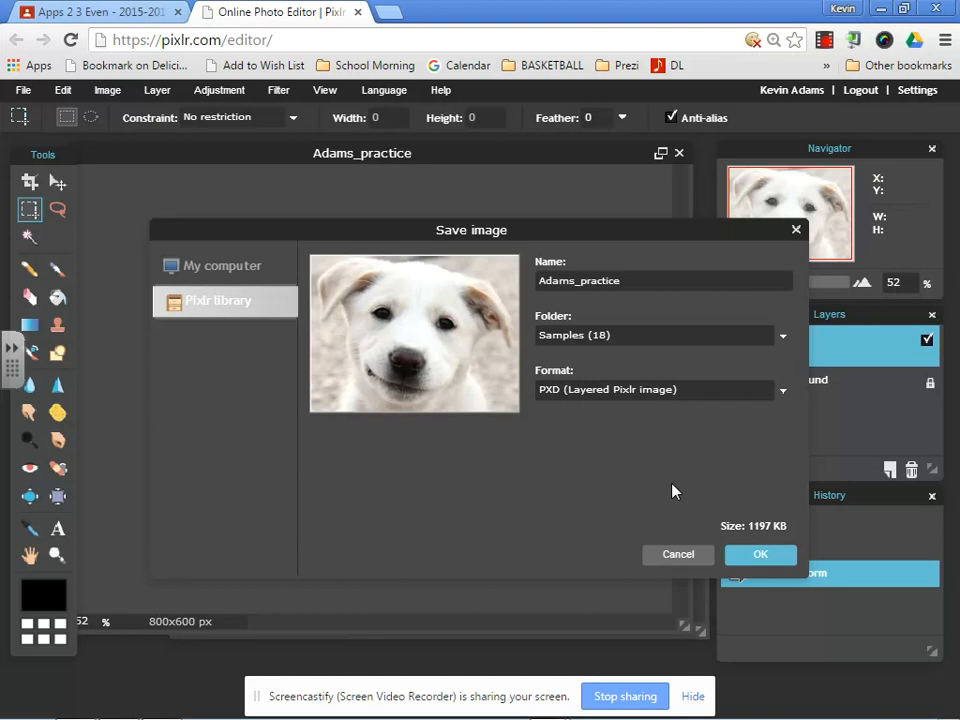
pyautogui.click(750, 556)
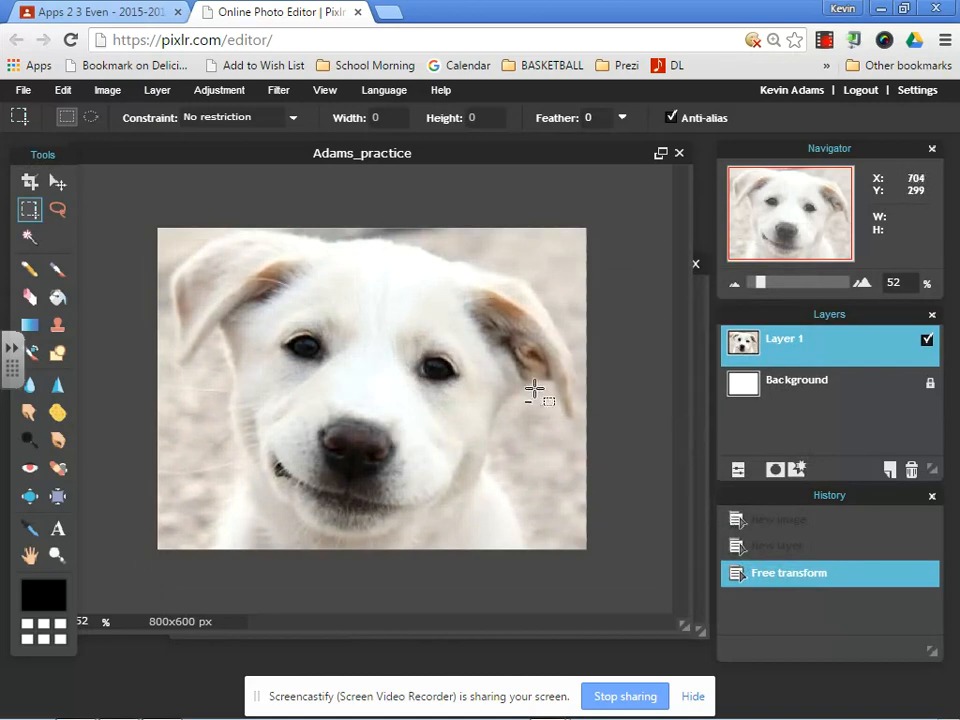
# Close the practice image and the original dog photo without saving either one
pyautogui.click(679, 153)
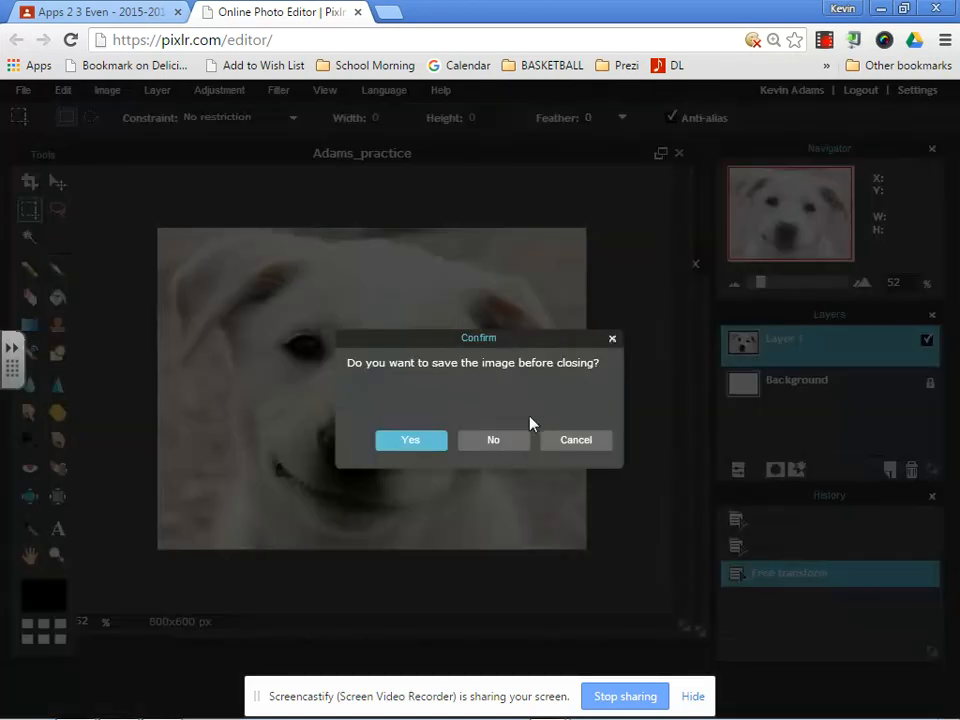
pyautogui.click(495, 440)
pyautogui.click(696, 264)
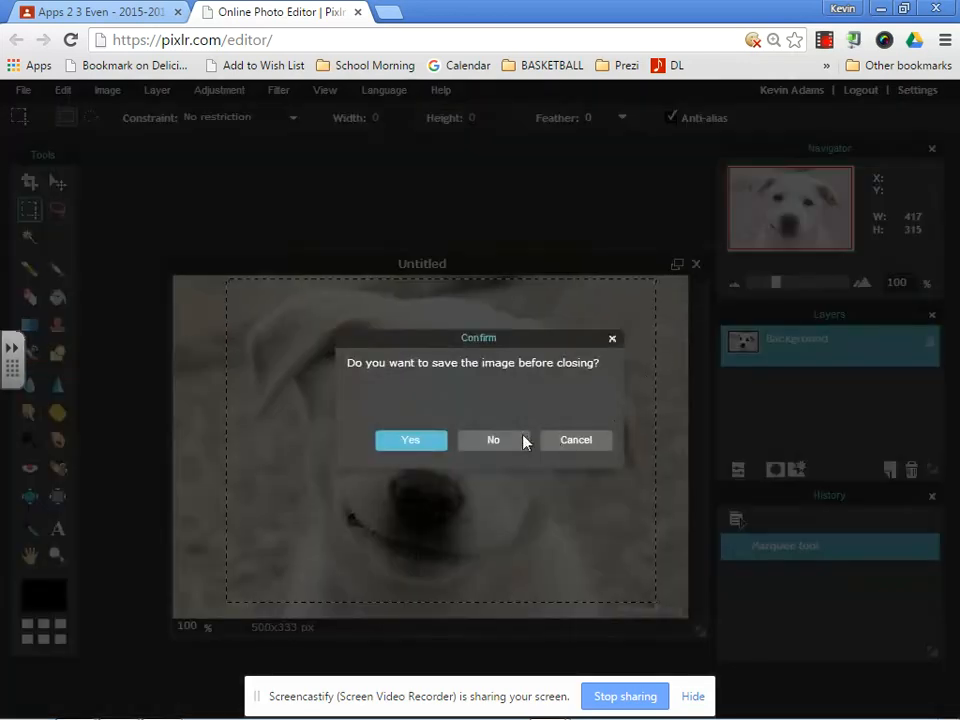
pyautogui.click(521, 440)
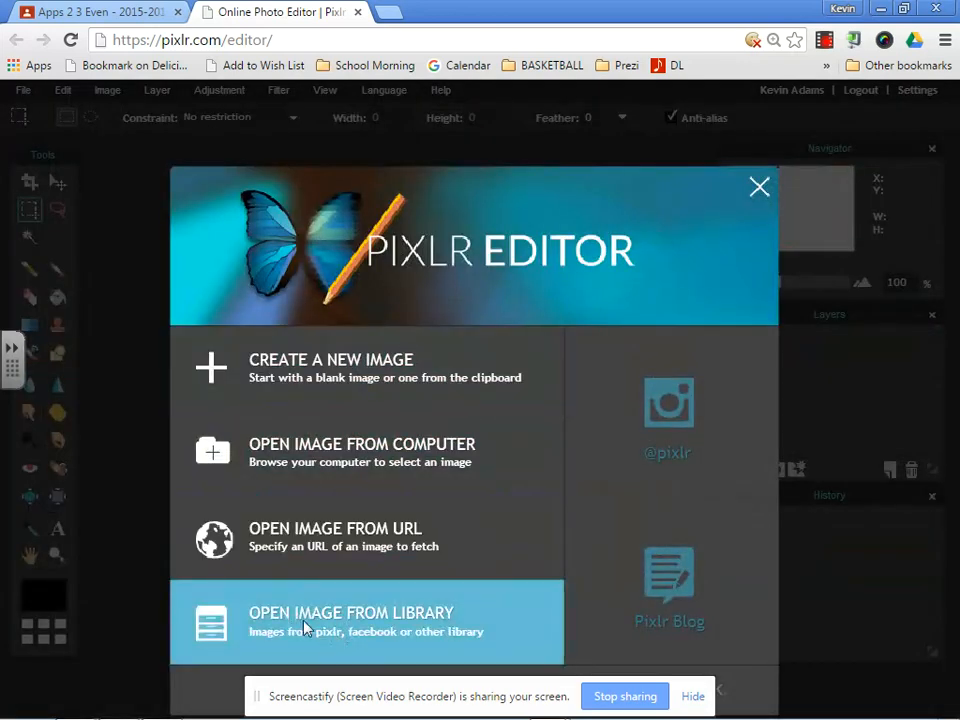
# Open the saved puppy practice image from the Samples folder of the Pixlr image library
pyautogui.click(375, 632)
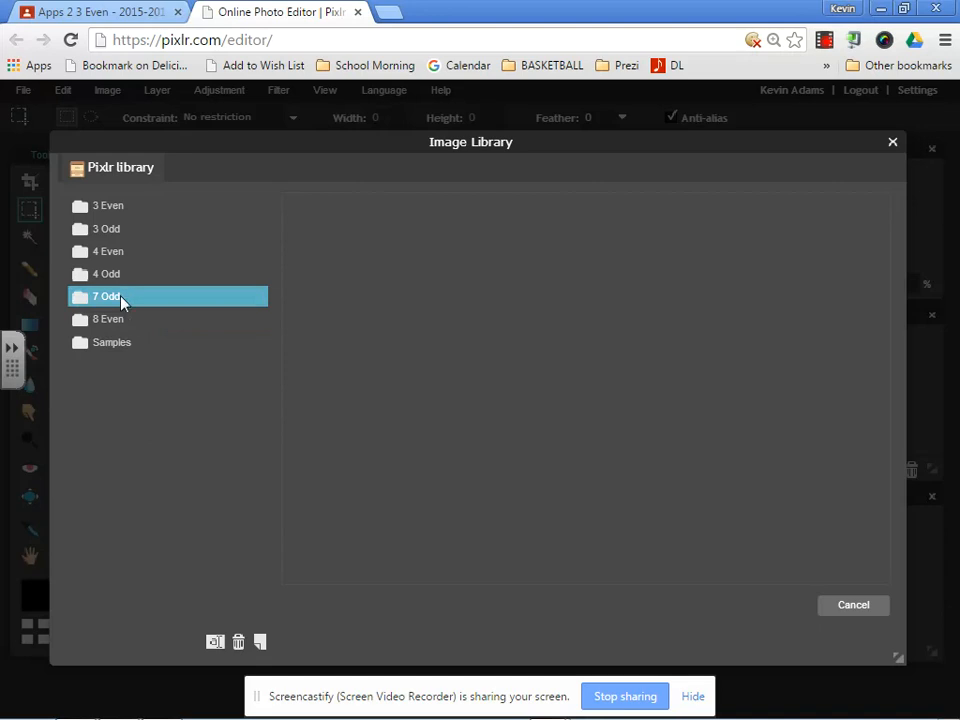
pyautogui.click(121, 346)
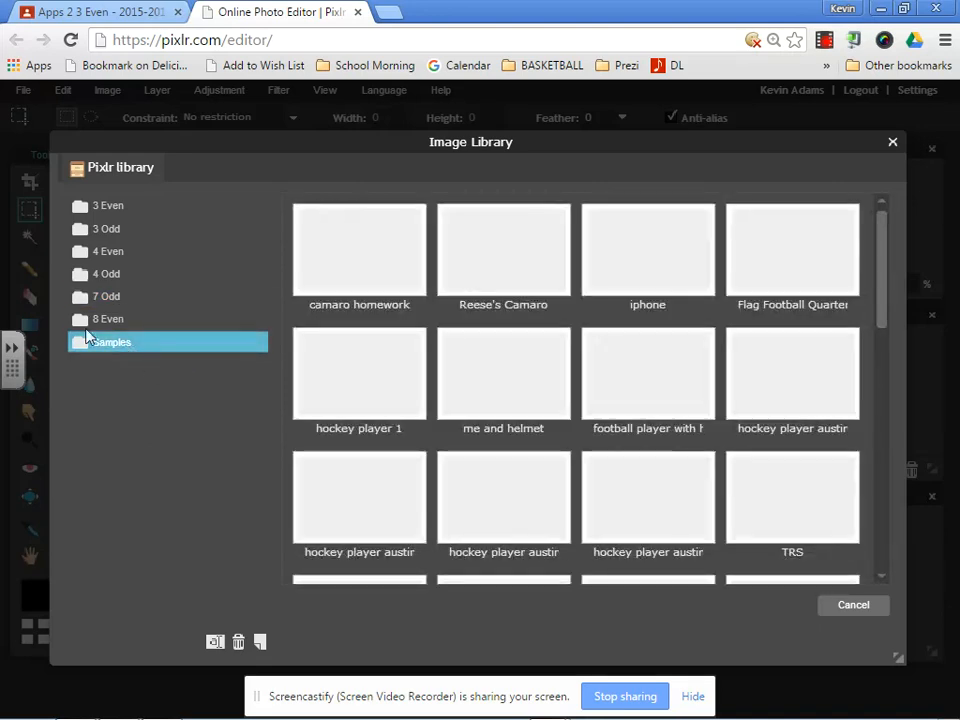
pyautogui.scroll(-3, 857, 352)
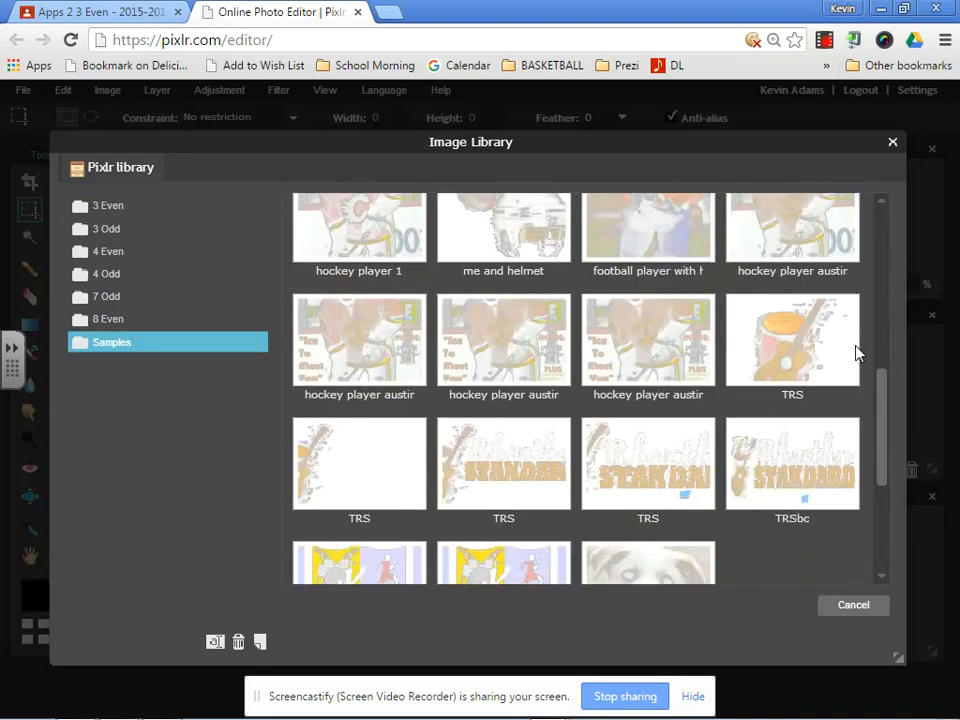
pyautogui.scroll(-3, 857, 352)
pyautogui.click(681, 489)
pyautogui.click(840, 630)
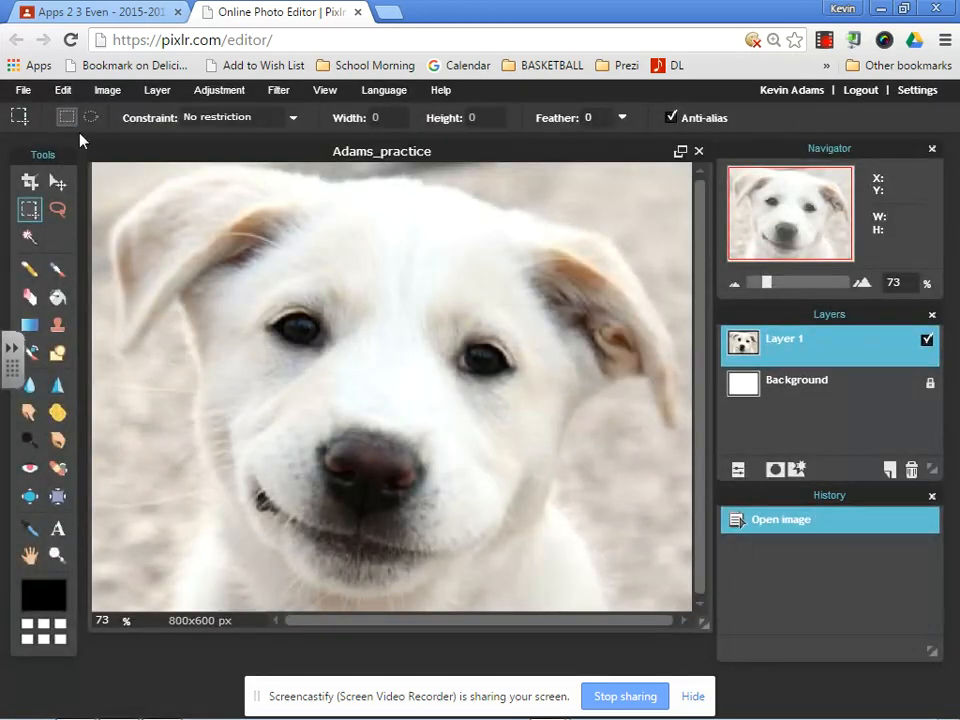
pyautogui.click(24, 92)
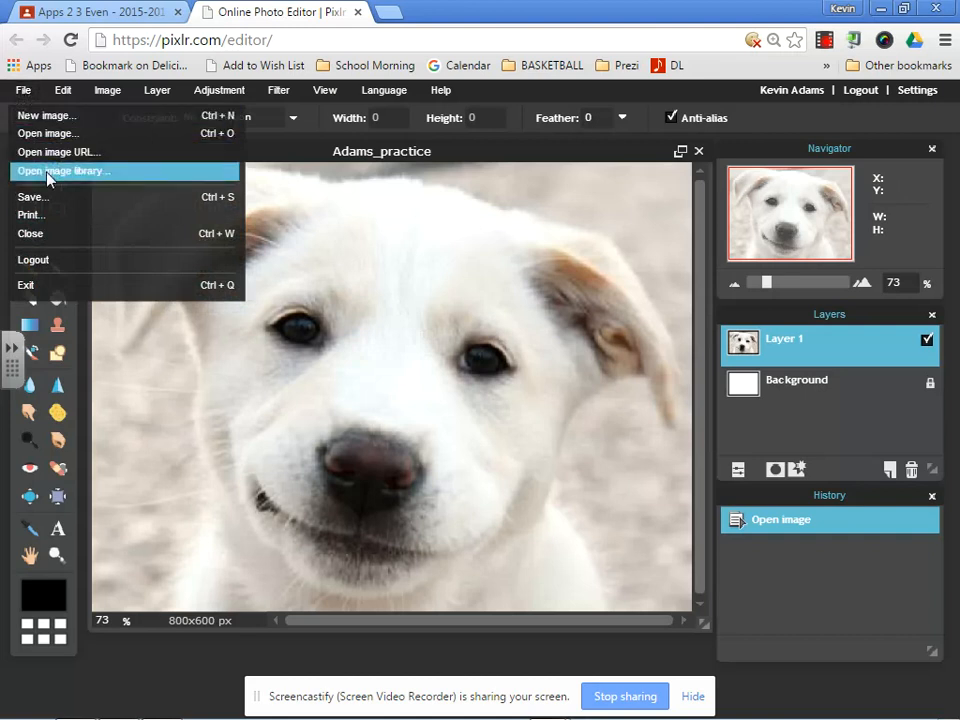
pyautogui.click(30, 91)
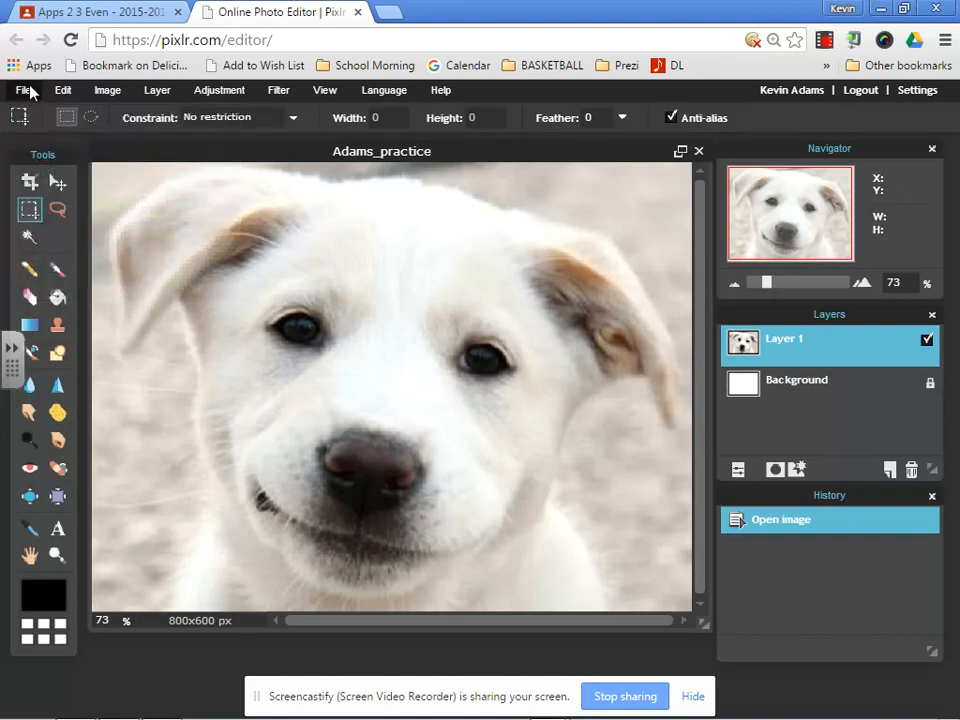
pyautogui.click(64, 90)
pyautogui.click(64, 90)
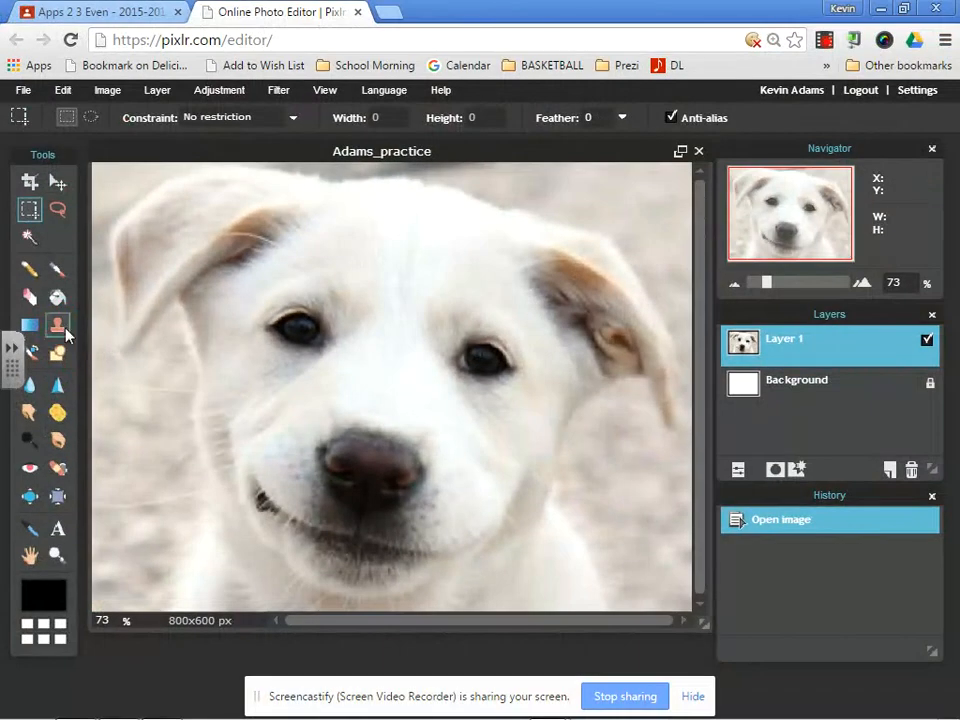
# Try cloning the puppy's right-hand eye onto its forehead with the Clone stamp tool and the soft 100 brush
pyautogui.click(62, 328)
pyautogui.click(124, 118)
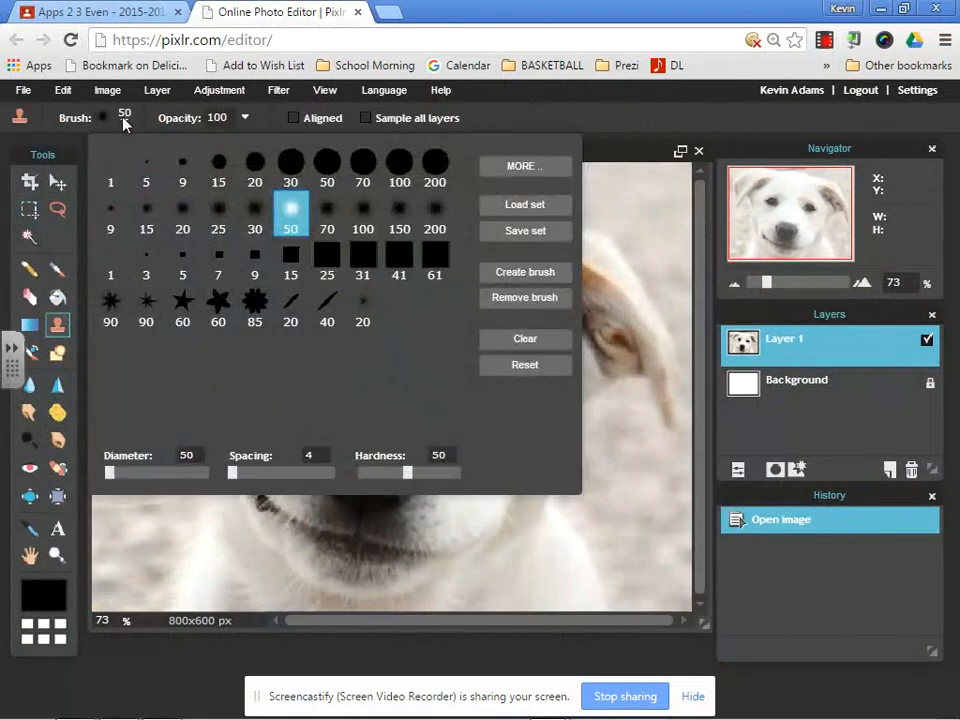
pyautogui.click(363, 212)
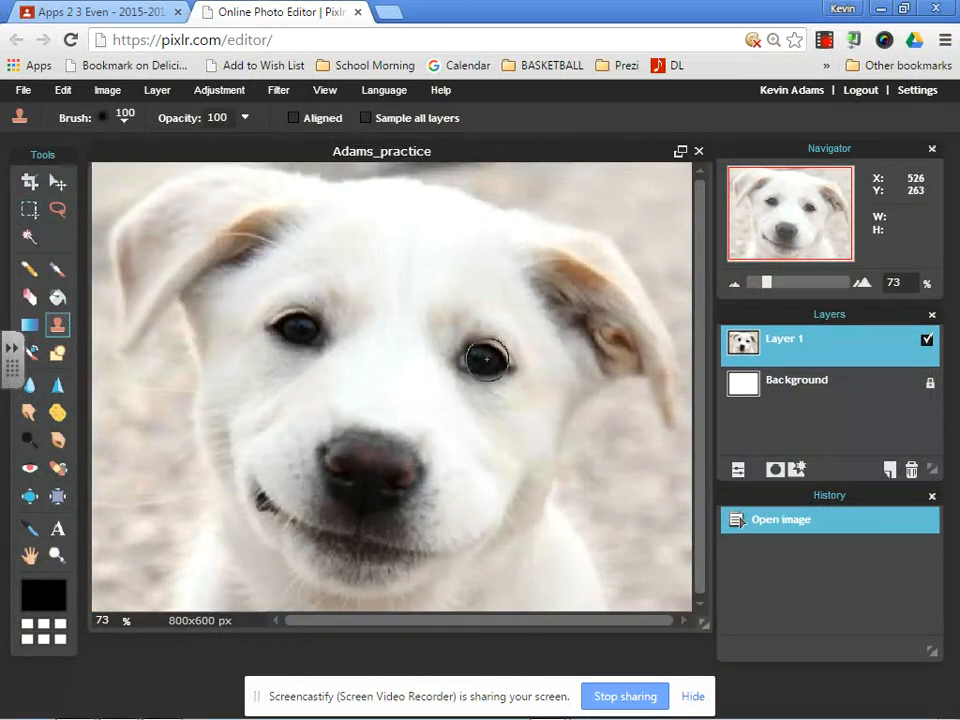
pyautogui.keyDown('ctrl'); pyautogui.click(487, 360); pyautogui.keyUp('ctrl')
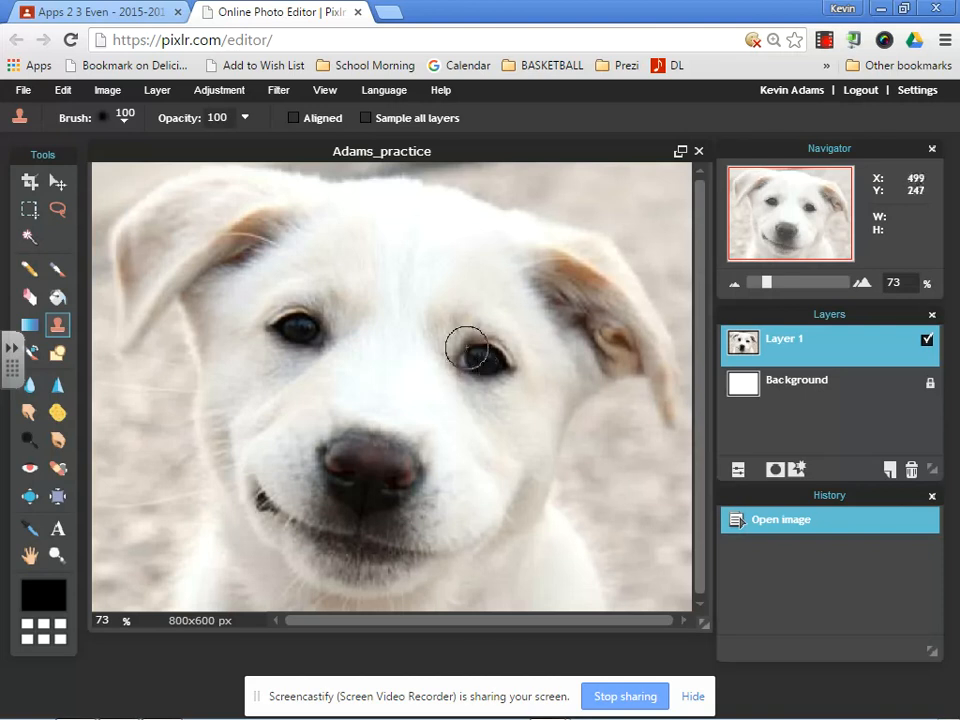
pyautogui.click(397, 318)
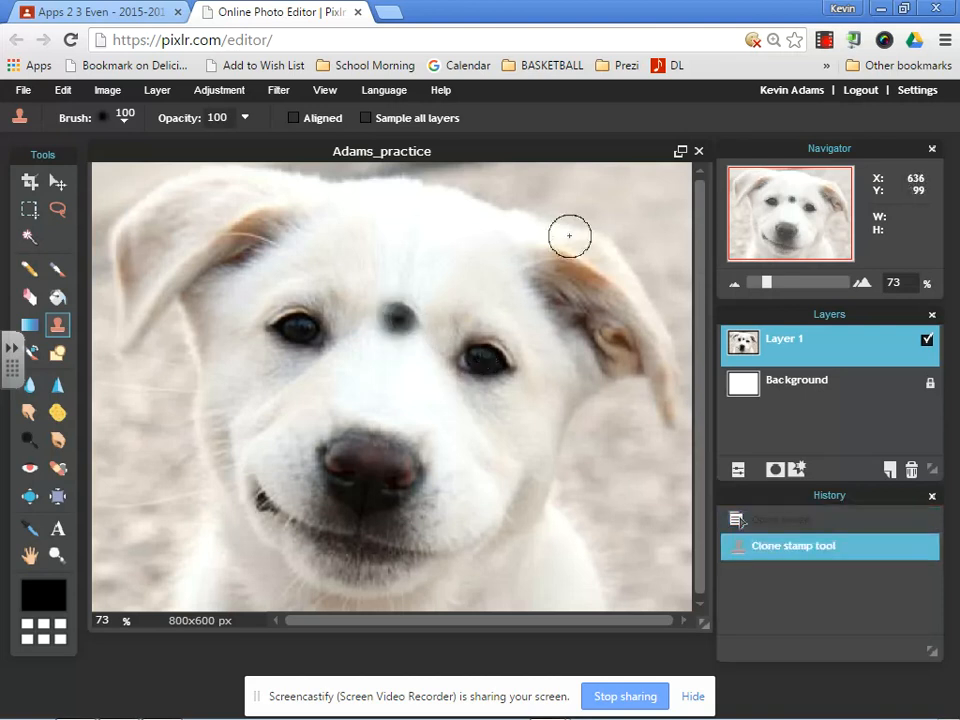
pyautogui.hotkey('ctrl', 'z')
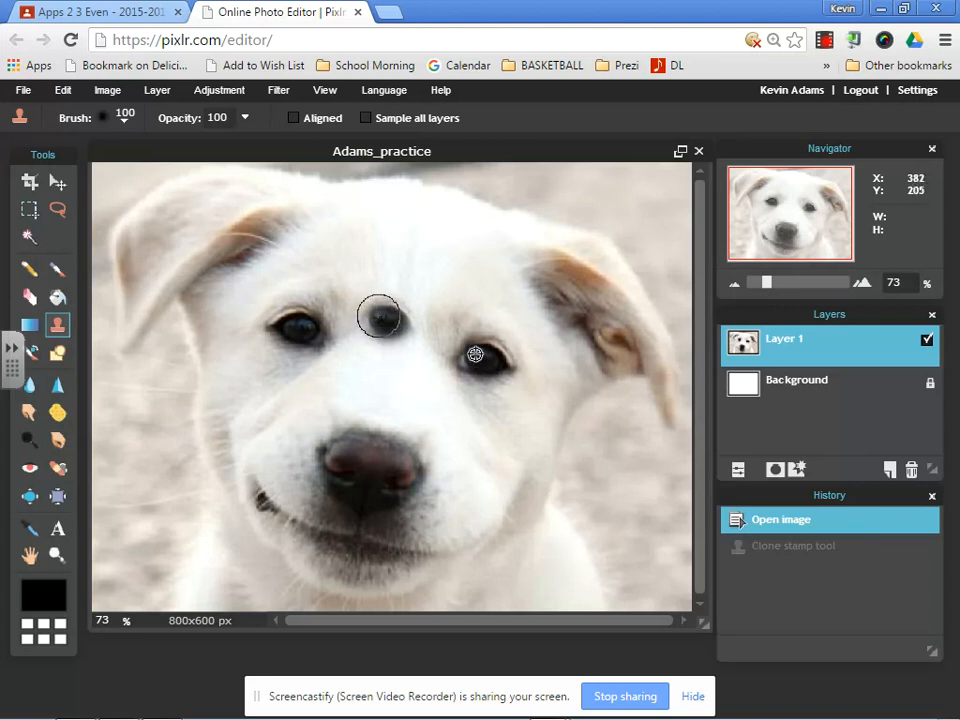
pyautogui.click(381, 321)
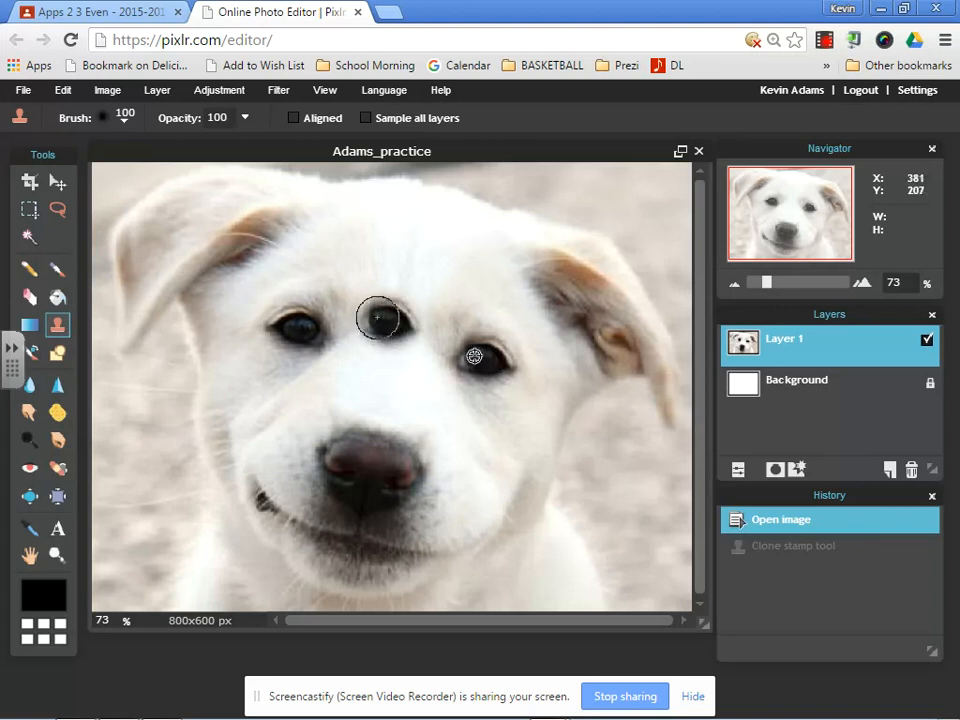
pyautogui.hotkey('ctrl', 'z')
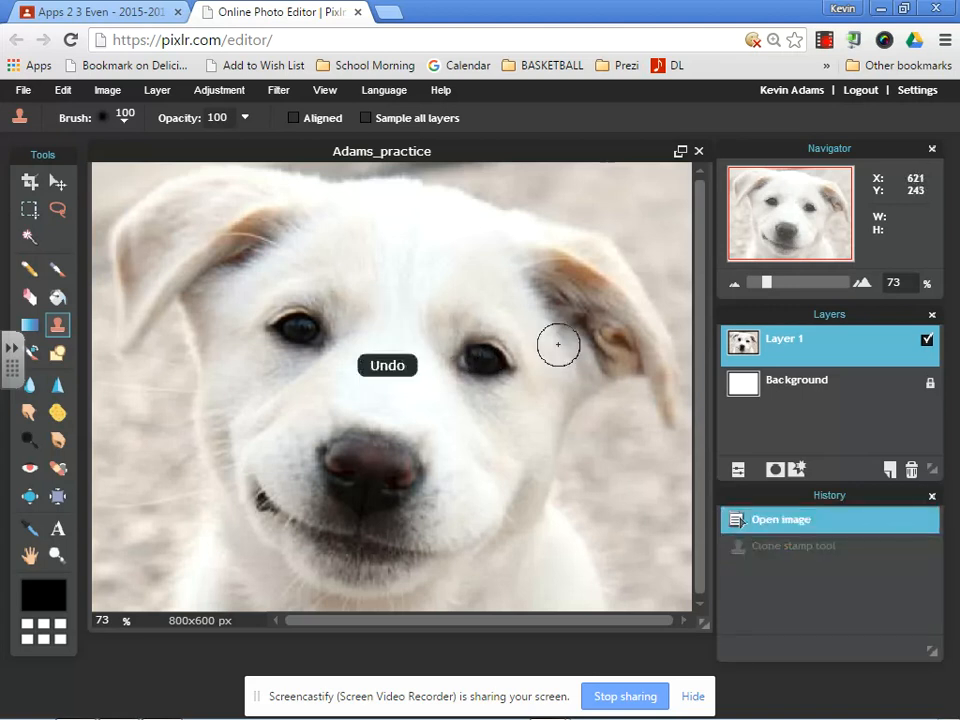
# Try cloning the puppy's nose over its left-hand eye with the Clone stamp
pyautogui.keyDown('ctrl'); pyautogui.click(371, 475); pyautogui.keyUp('ctrl')
pyautogui.moveTo(291, 317)
pyautogui.mouseDown()
pyautogui.moveTo(277, 318)
pyautogui.moveTo(299, 336)
pyautogui.moveTo(312, 316)
pyautogui.moveTo(268, 317)
pyautogui.moveTo(315, 338)
pyautogui.mouseUp()
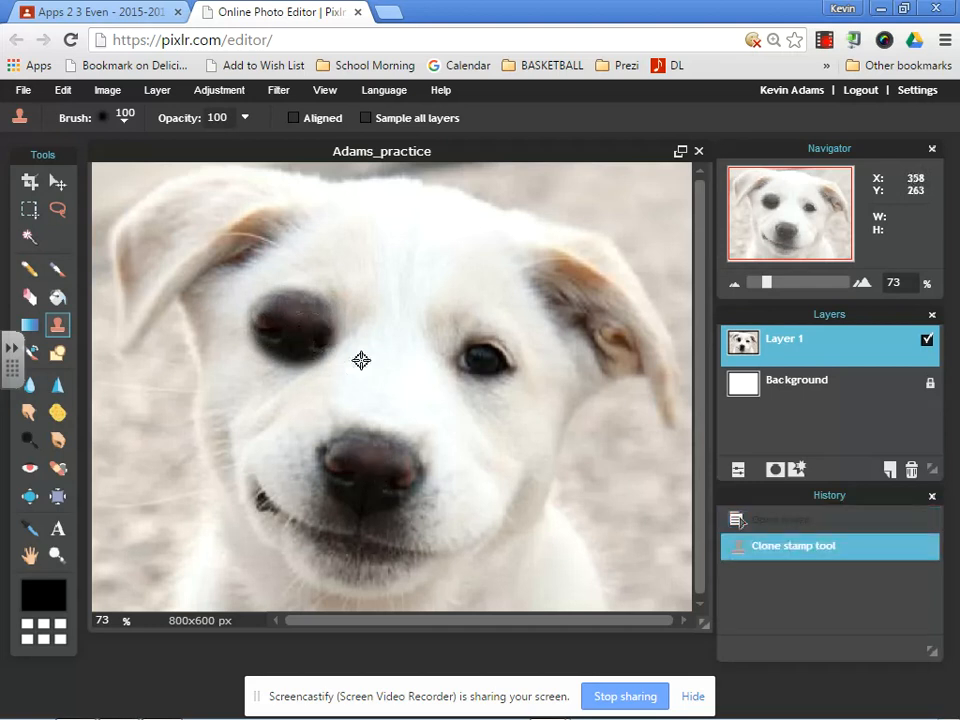
pyautogui.hotkey('ctrl', 'z')
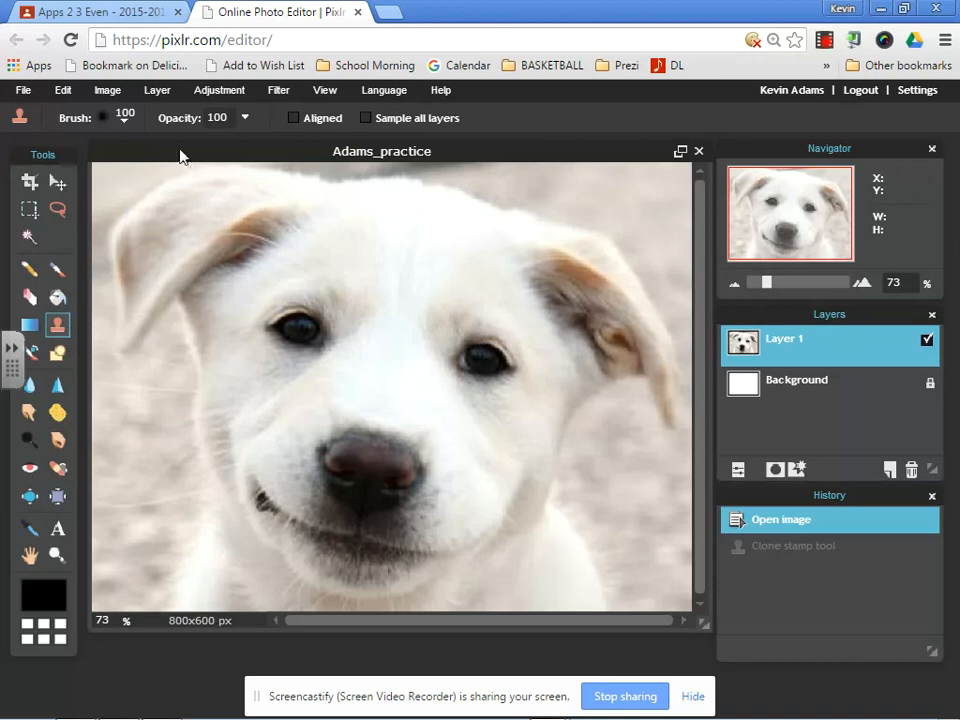
# Check the Clone stamp brush presets and try cloning the right-hand eye between the puppy's eyes again
pyautogui.click(124, 118)
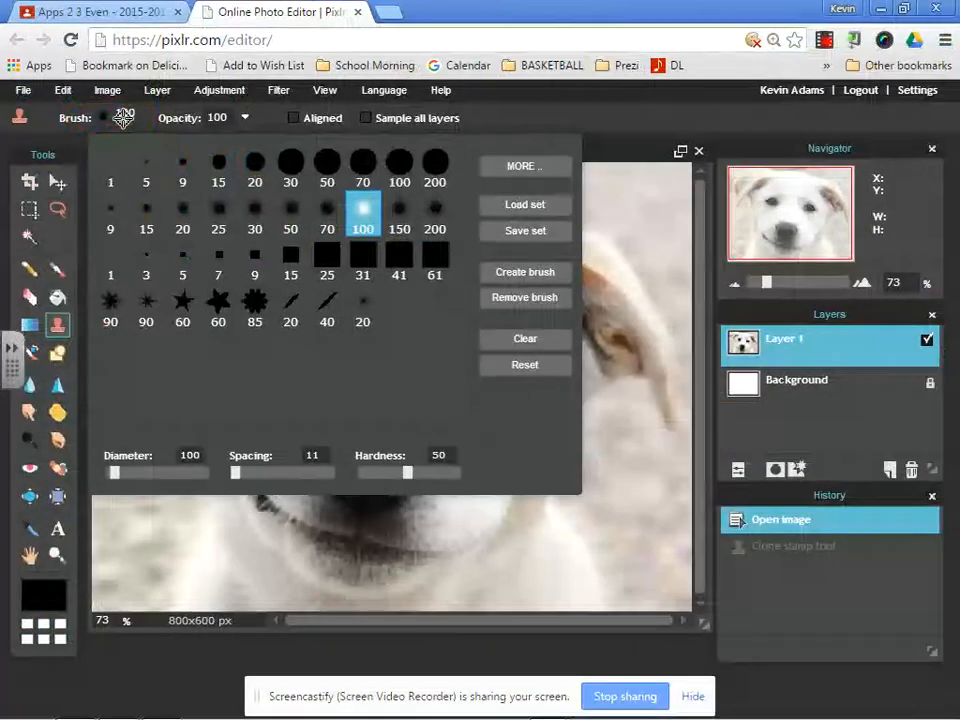
pyautogui.click(648, 156)
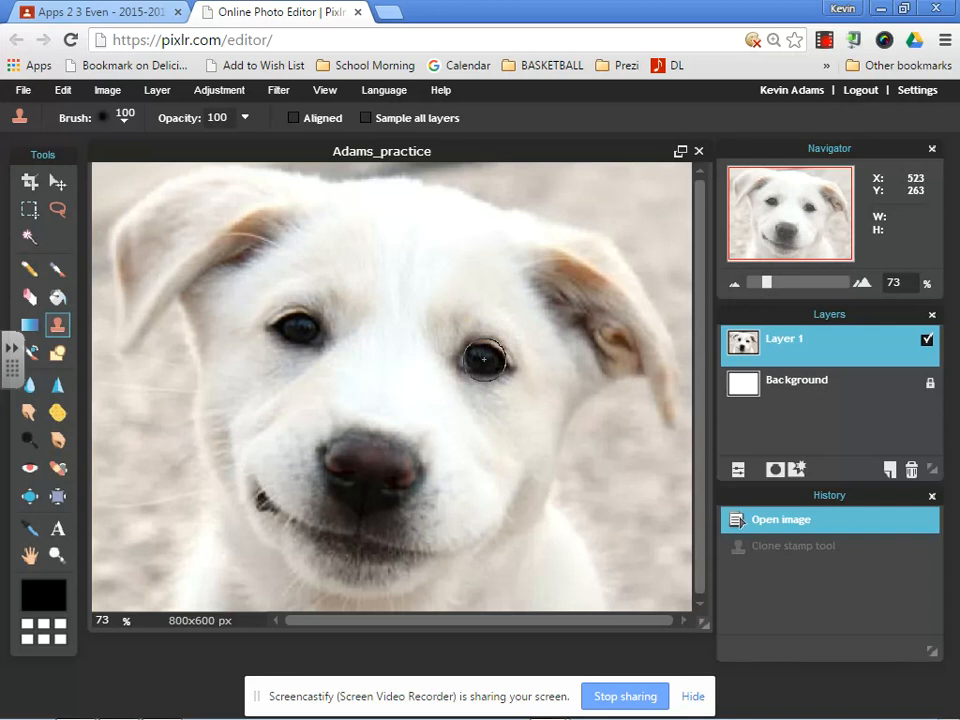
pyautogui.keyDown('ctrl'); pyautogui.click(484, 360); pyautogui.keyUp('ctrl')
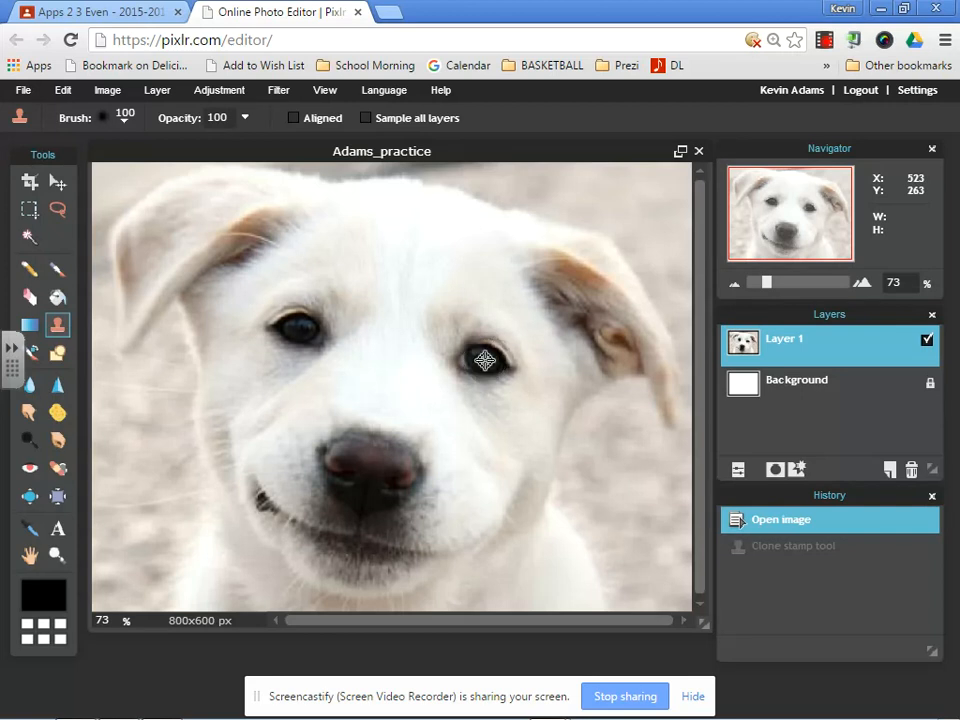
pyautogui.click(411, 313)
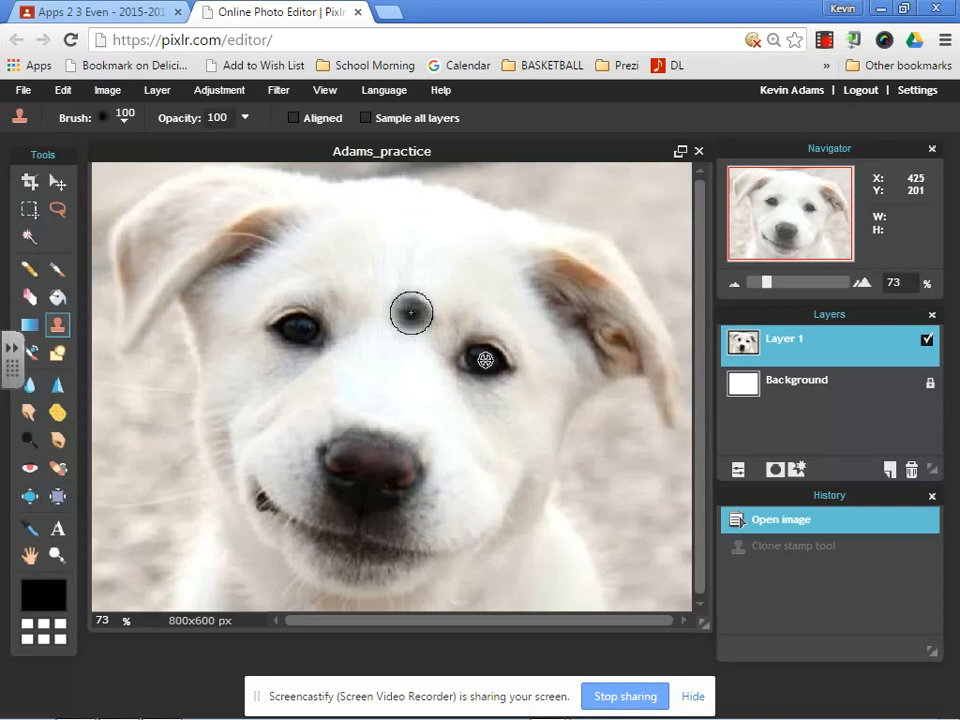
pyautogui.moveTo(411, 313)
pyautogui.mouseDown()
pyautogui.moveTo(392, 306)
pyautogui.moveTo(393, 319)
pyautogui.moveTo(421, 316)
pyautogui.moveTo(418, 302)
pyautogui.moveTo(393, 309)
pyautogui.moveTo(402, 319)
pyautogui.moveTo(425, 316)
pyautogui.moveTo(406, 323)
pyautogui.moveTo(402, 308)
pyautogui.moveTo(418, 306)
pyautogui.moveTo(403, 316)
pyautogui.mouseUp()
pyautogui.hotkey('ctrl', 'z')
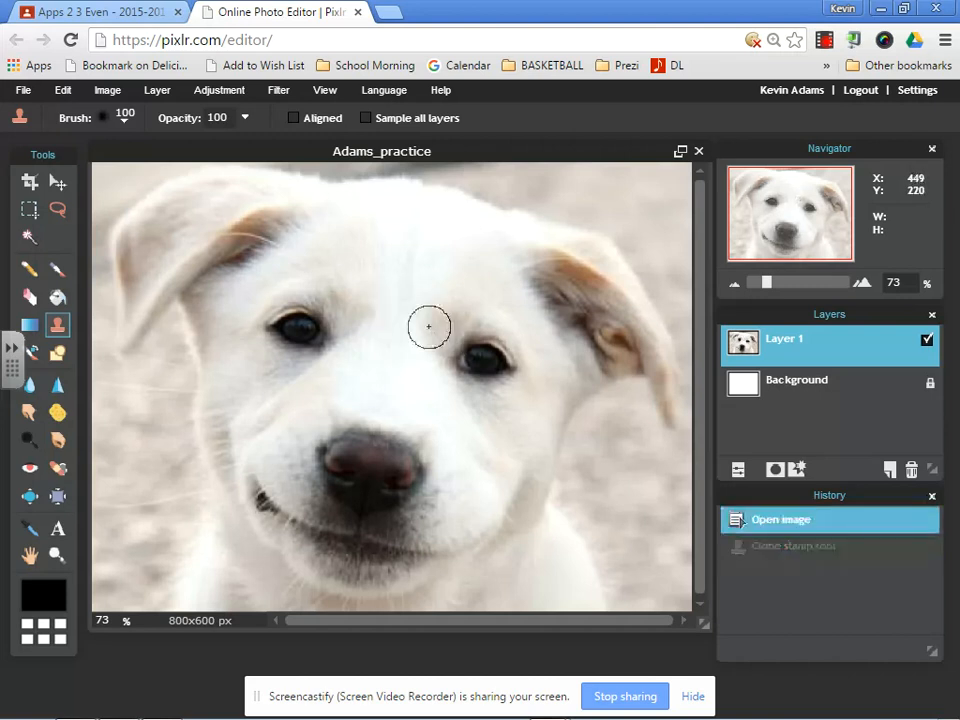
# Try cloning the puppy's left-hand eye onto the forehead between the two eyes
pyautogui.keyDown('ctrl'); pyautogui.click(300, 330); pyautogui.keyUp('ctrl')
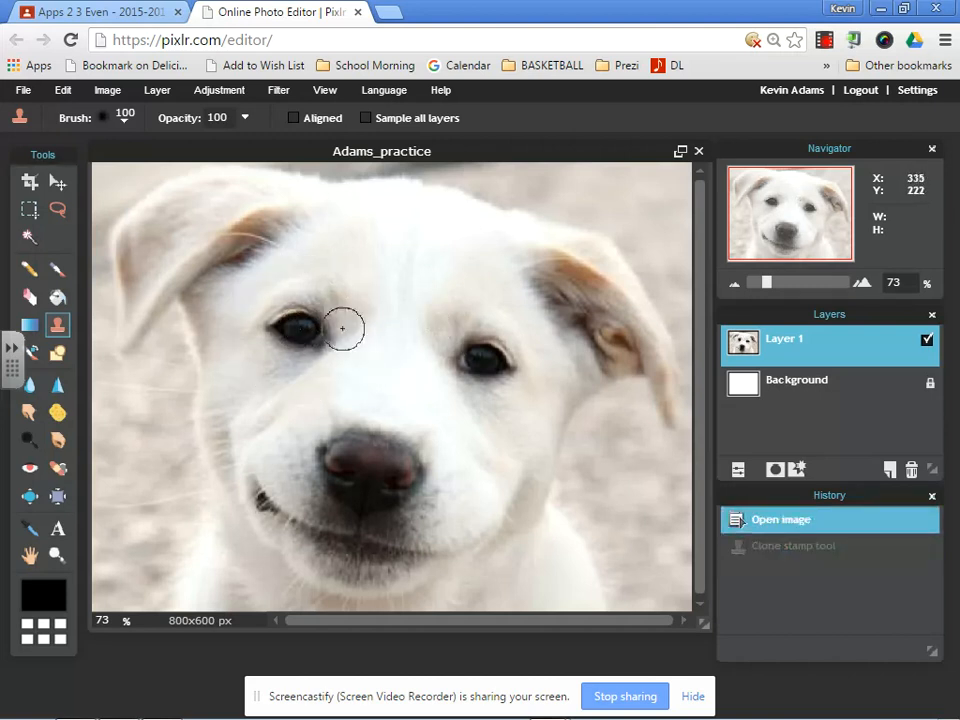
pyautogui.moveTo(402, 316)
pyautogui.mouseDown()
pyautogui.moveTo(386, 309)
pyautogui.moveTo(388, 319)
pyautogui.moveTo(411, 322)
pyautogui.moveTo(418, 311)
pyautogui.moveTo(386, 304)
pyautogui.moveTo(387, 318)
pyautogui.moveTo(418, 313)
pyautogui.moveTo(411, 304)
pyautogui.moveTo(388, 304)
pyautogui.moveTo(413, 327)
pyautogui.mouseUp()
pyautogui.hotkey('ctrl', 'z')
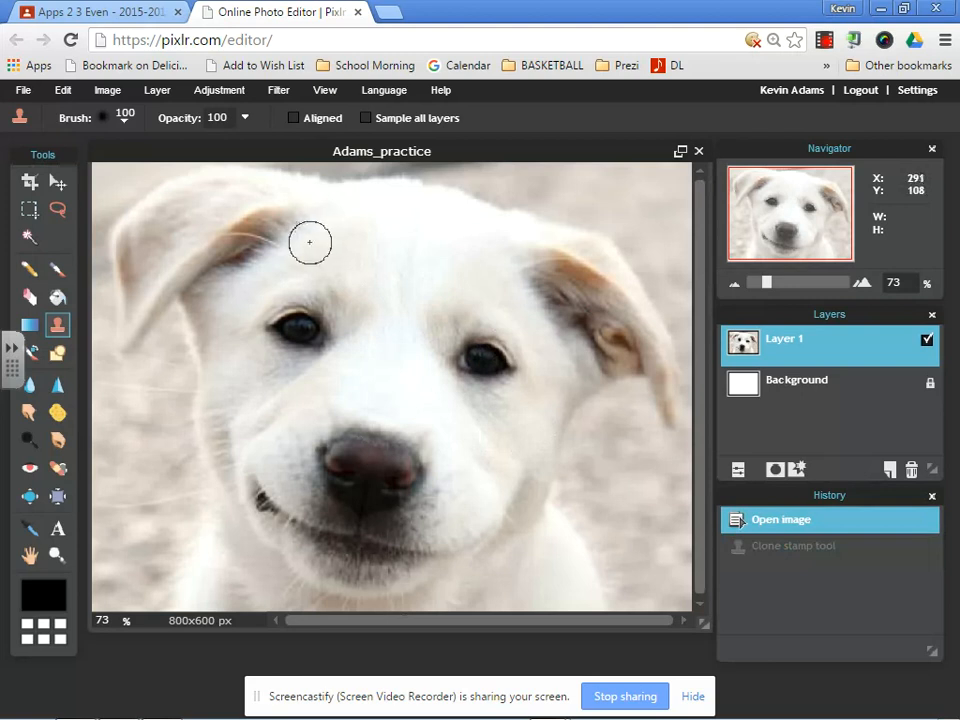
# Paint over the puppy's left-hand ear with cloned light texture using several Clone stamp strokes
pyautogui.hotkey('ctrl', 'y')
pyautogui.moveTo(300, 215)
pyautogui.mouseDown()
pyautogui.moveTo(201, 268)
pyautogui.moveTo(201, 295)
pyautogui.moveTo(187, 266)
pyautogui.moveTo(176, 284)
pyautogui.moveTo(140, 303)
pyautogui.mouseUp()
pyautogui.click(209, 233)
pyautogui.moveTo(236, 226); pyautogui.dragTo(258, 218)
pyautogui.moveTo(301, 187); pyautogui.dragTo(244, 181)
pyautogui.moveTo(175, 214); pyautogui.dragTo(168, 218)
pyautogui.moveTo(158, 217)
pyautogui.mouseDown()
pyautogui.moveTo(151, 221)
pyautogui.moveTo(173, 205)
pyautogui.moveTo(141, 219)
pyautogui.moveTo(122, 249)
pyautogui.moveTo(150, 255)
pyautogui.moveTo(130, 284)
pyautogui.moveTo(135, 294)
pyautogui.mouseUp()
pyautogui.click(195, 194)
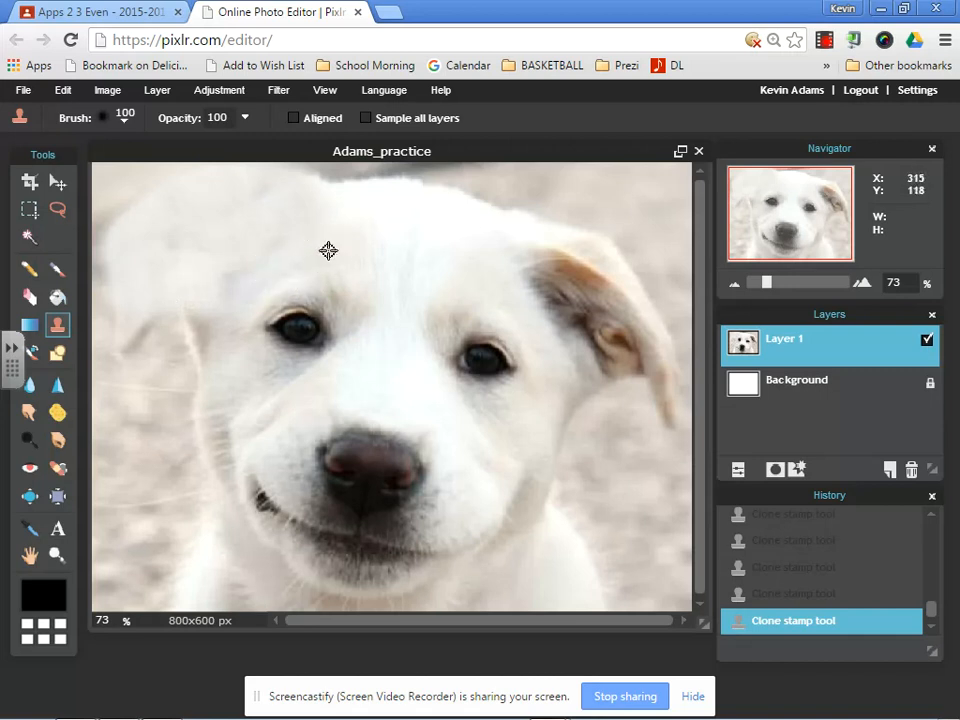
# Undo the latest Clone stamp strokes over the puppy's ear and scroll back through the history
pyautogui.hotkey('ctrl', 'z')
pyautogui.hotkey('ctrl', 'z')
pyautogui.hotkey('ctrl', 'z')
pyautogui.hotkey('ctrl', 'z')
pyautogui.hotkey('ctrl', 'z')
pyautogui.hotkey('ctrl', 'z')
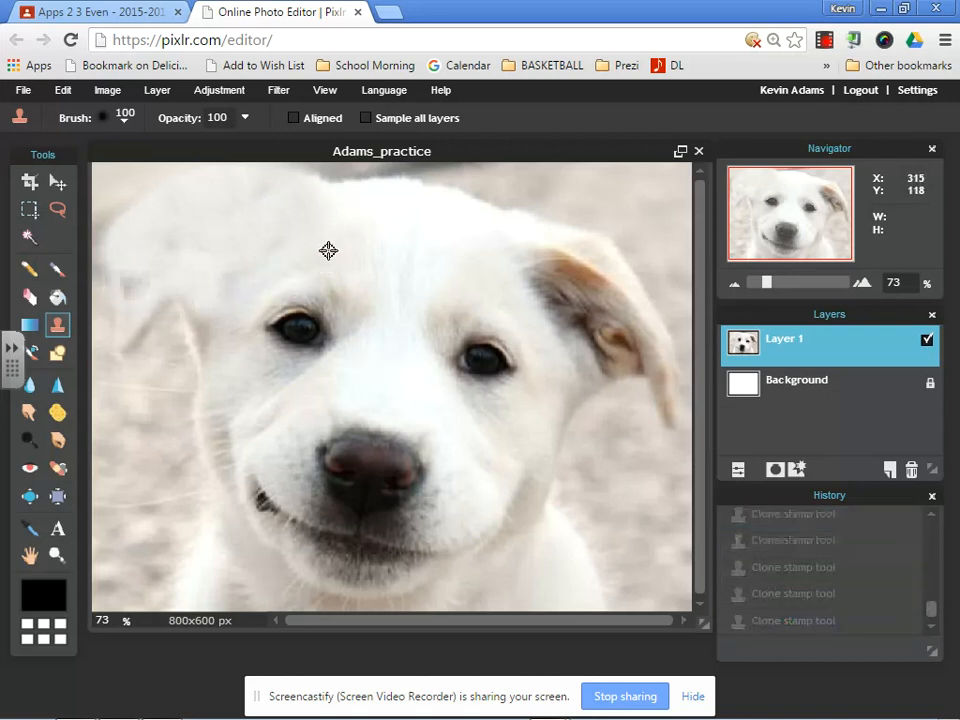
pyautogui.hotkey('ctrl', 'z')
pyautogui.hotkey('ctrl', 'z')
pyautogui.hotkey('ctrl', 'z')
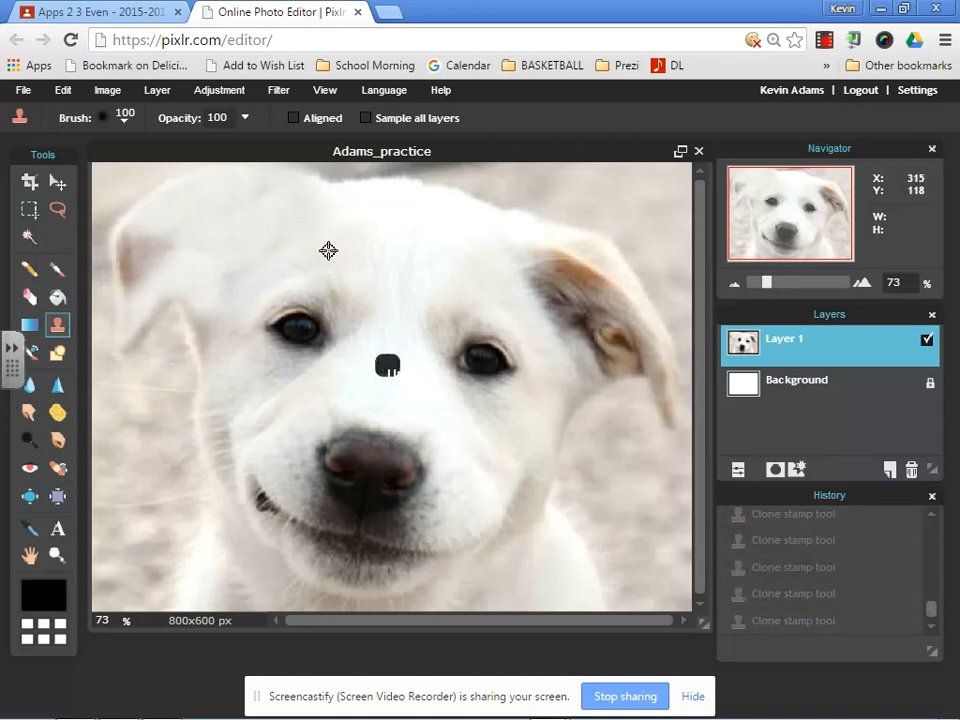
pyautogui.moveTo(935, 620); pyautogui.dragTo(945, 501)
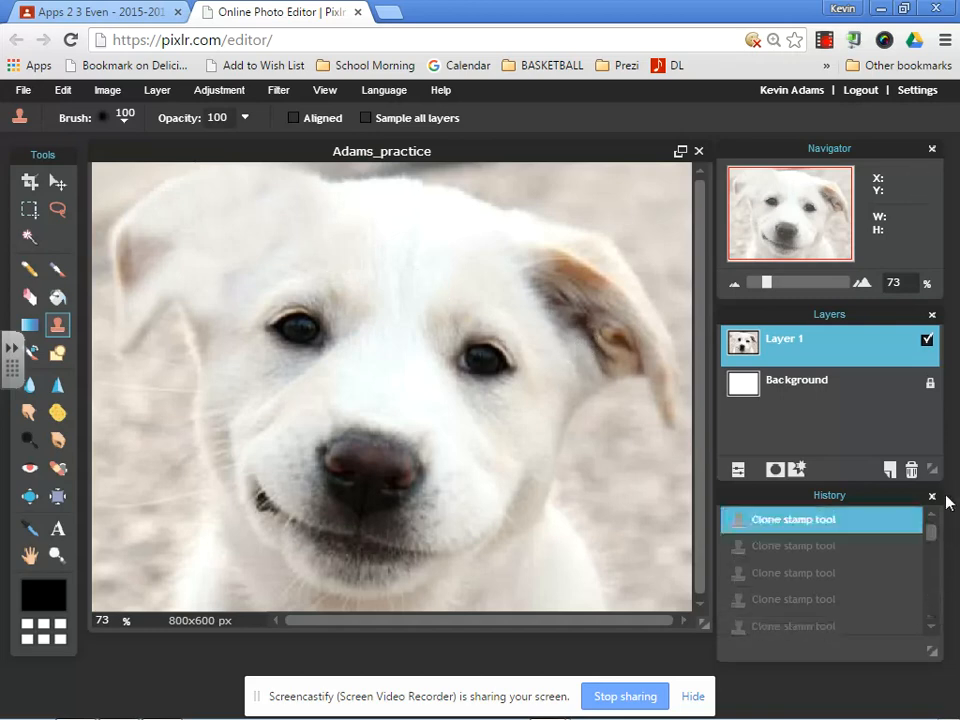
# Close the edited puppy image without saving and reopen its saved PXD copy from the library's Samples folder
pyautogui.click(698, 151)
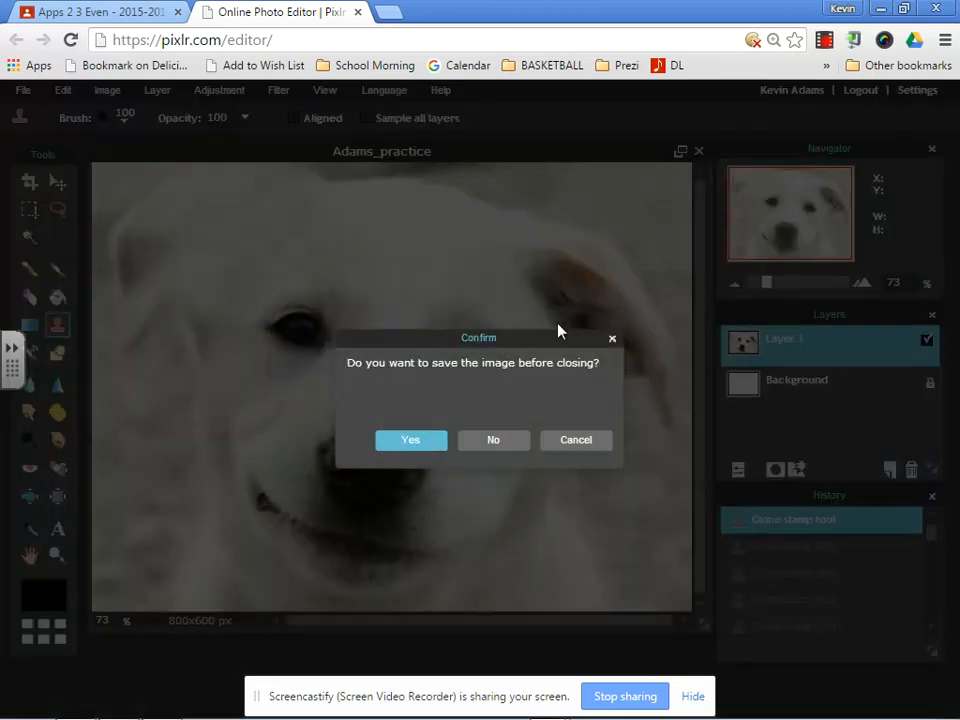
pyautogui.click(505, 447)
pyautogui.click(22, 90)
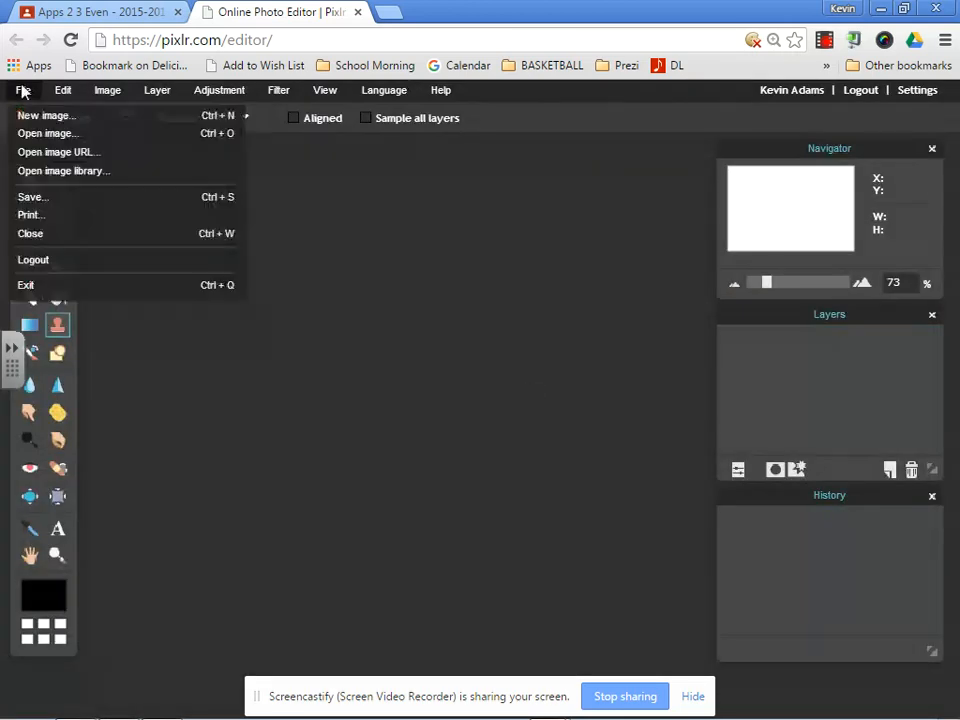
pyautogui.click(86, 178)
pyautogui.click(184, 347)
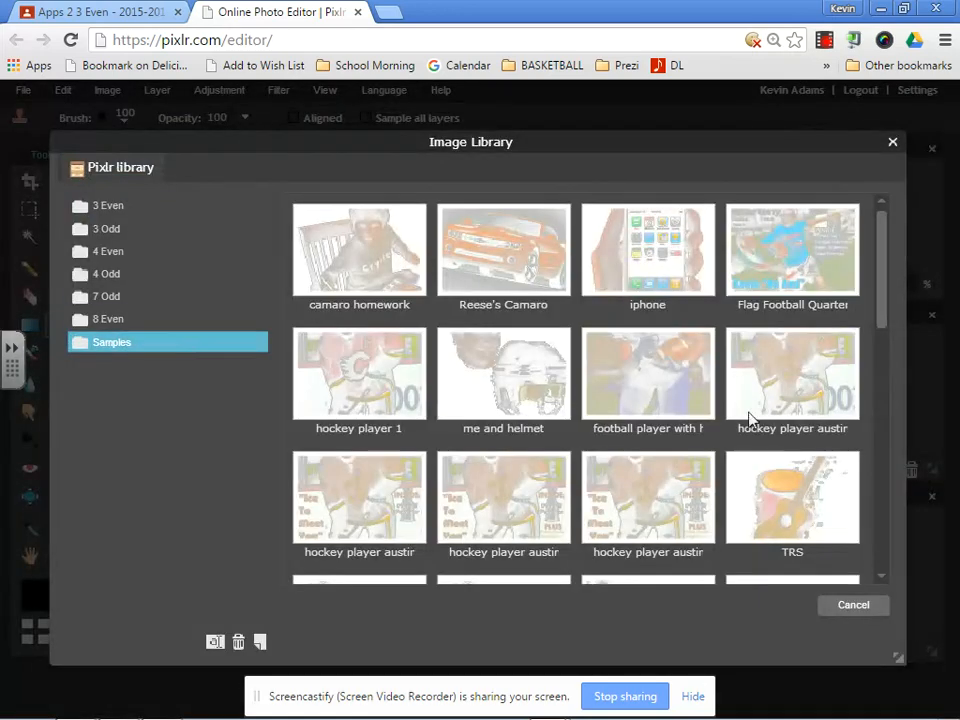
pyautogui.scroll(-2, 760, 420)
pyautogui.click(659, 572)
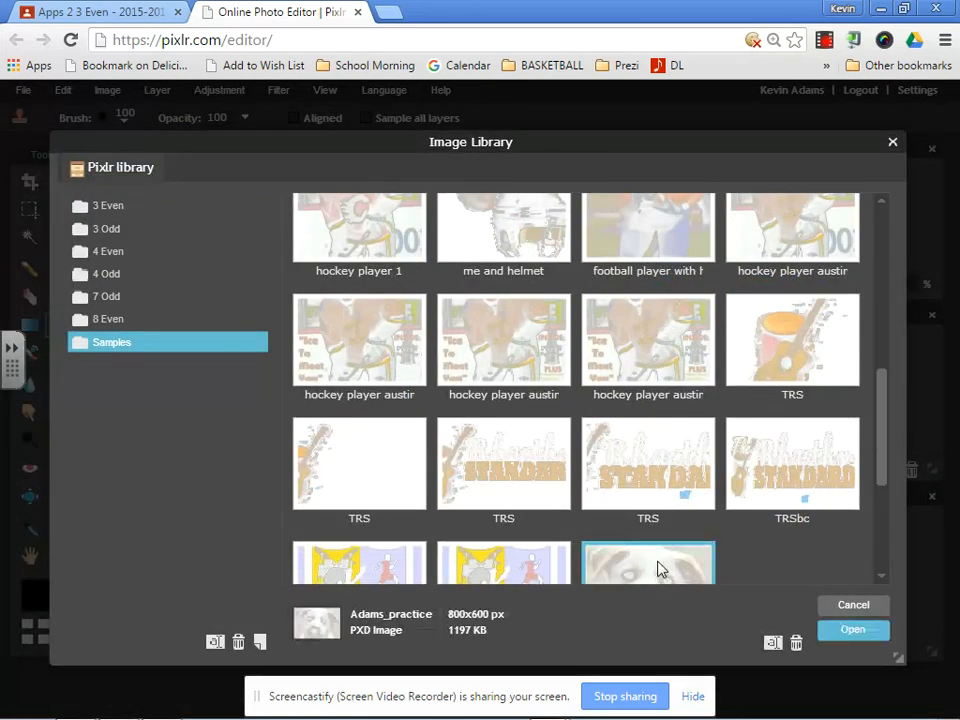
pyautogui.click(852, 629)
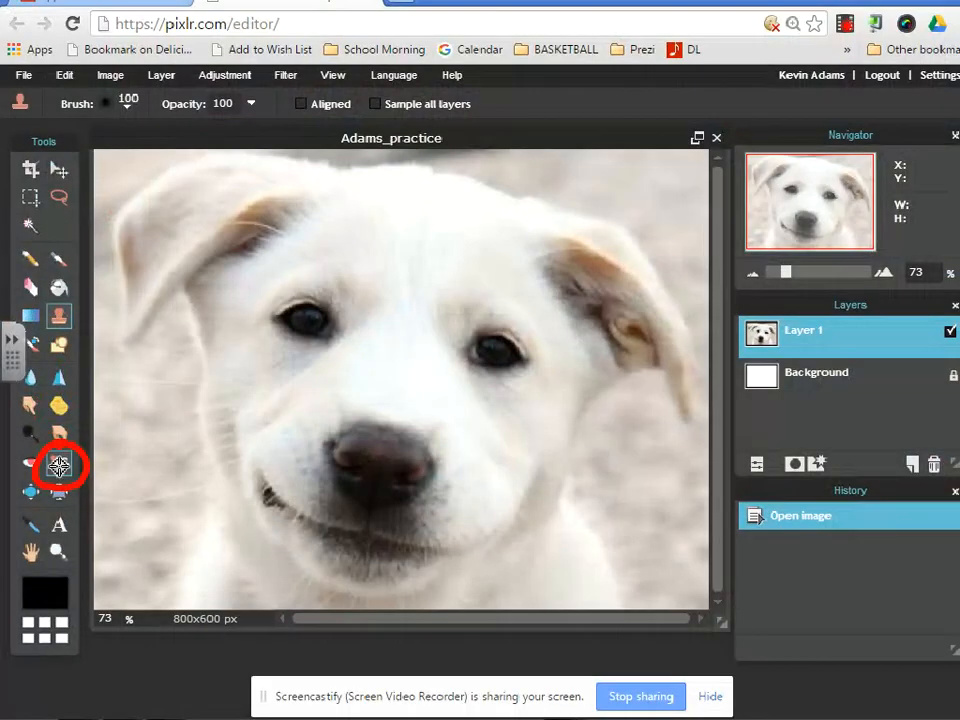
# Switch to the Spot heal tool
pyautogui.keyDown('ctrl'); pyautogui.click(136, 486); pyautogui.keyUp('ctrl')
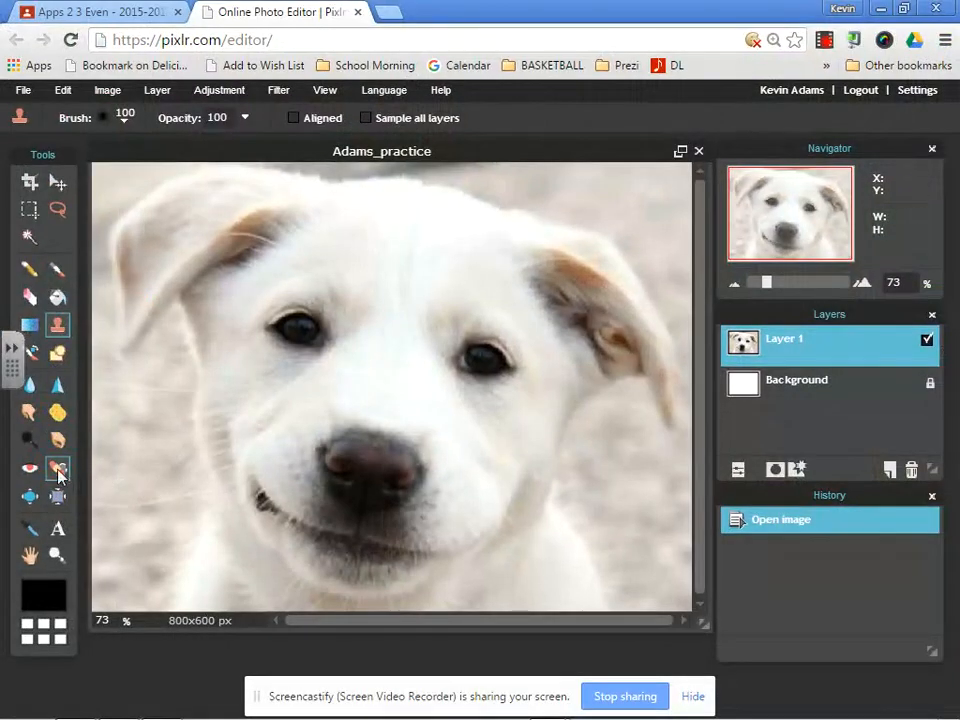
pyautogui.click(58, 472)
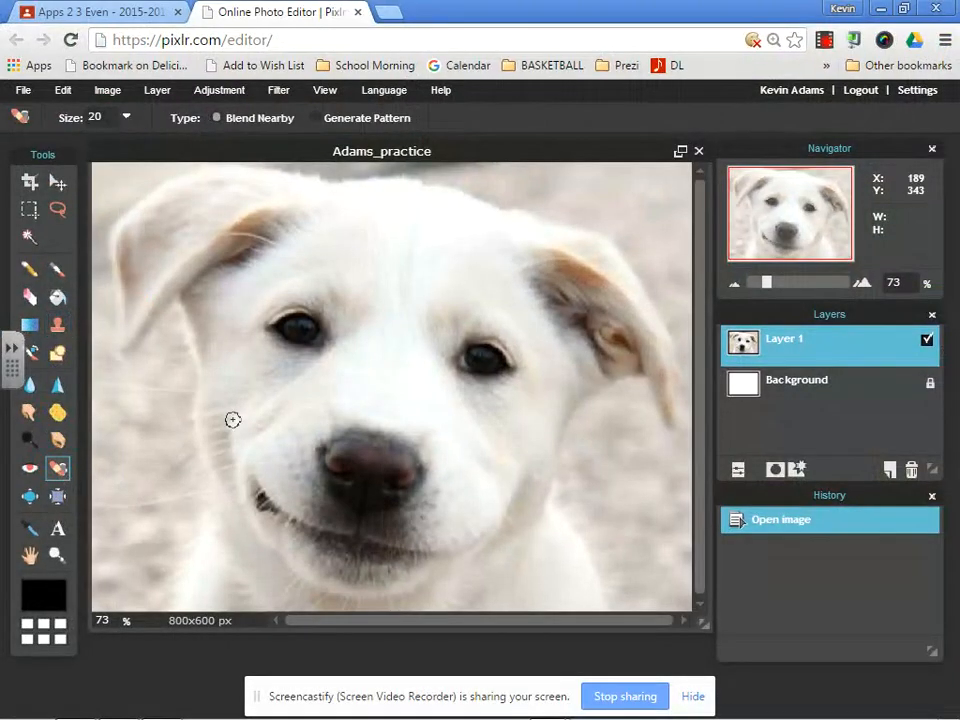
# In a new browser tab, load the Everything-You-Need-To-Know-About-Acne.jpg photo from gazettereview.com and copy its image URL
pyautogui.click(391, 14)
pyautogui.write('ac')
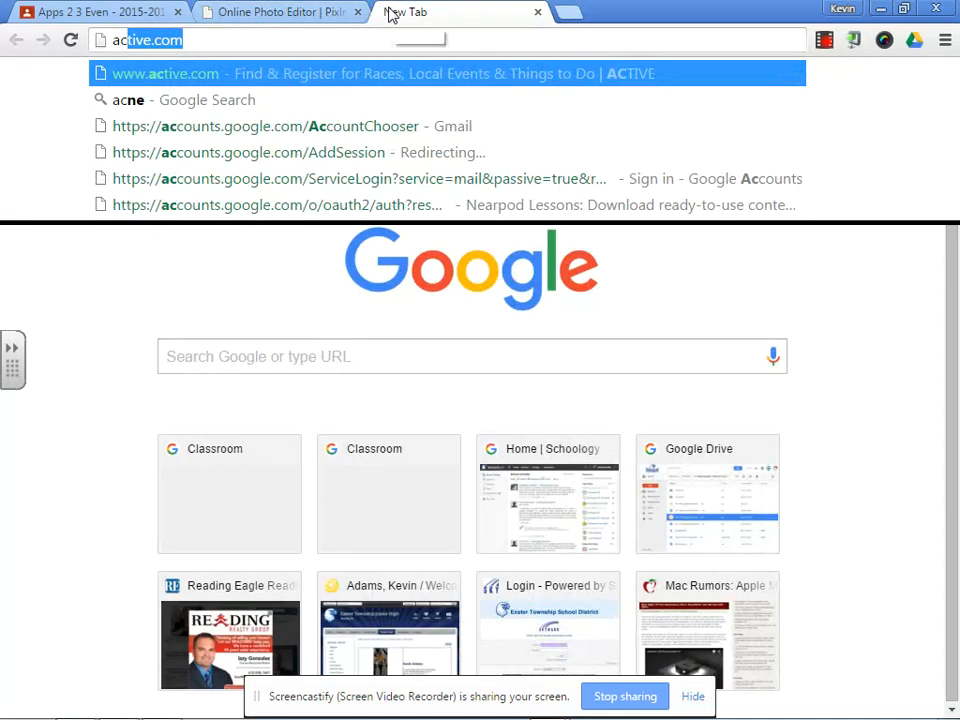
pyautogui.write('n')
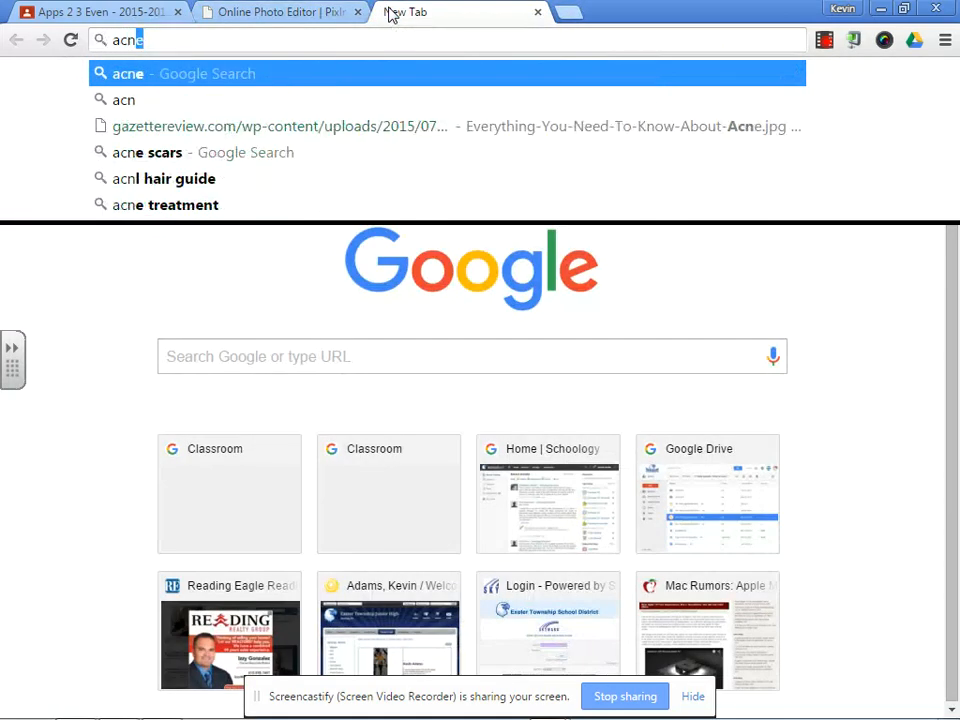
pyautogui.write('e')
pyautogui.press('Down')
pyautogui.press('Return')
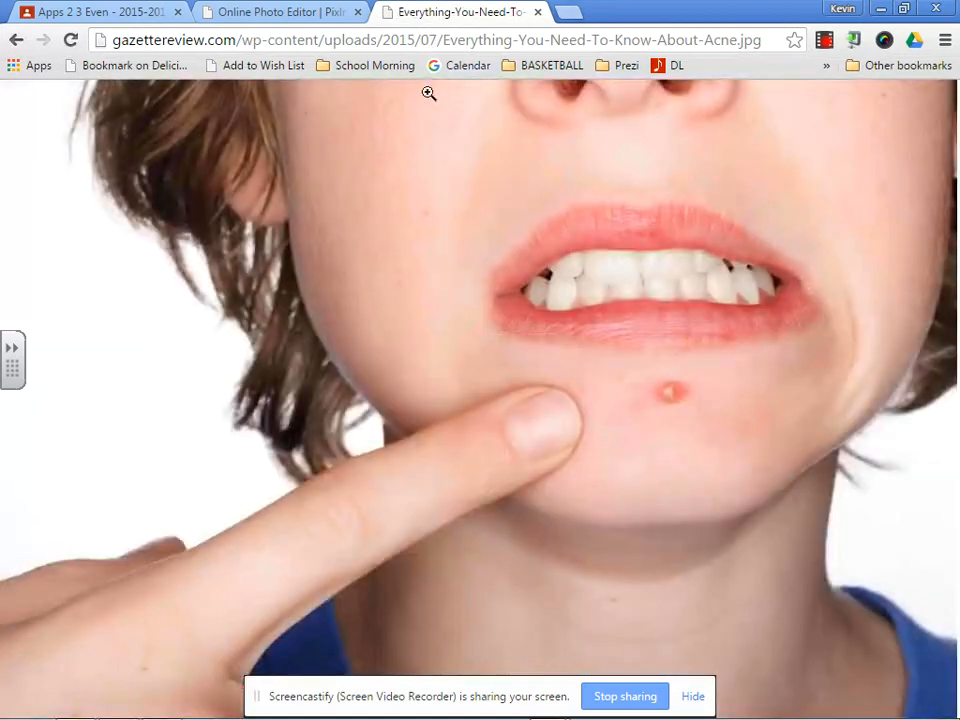
pyautogui.rightClick(475, 237)
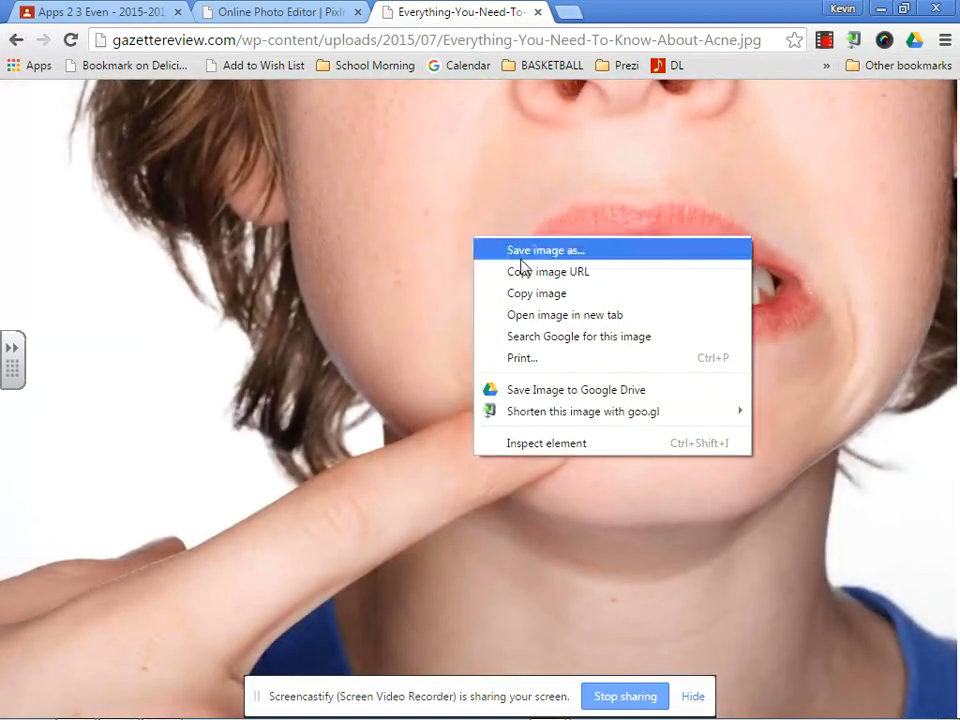
pyautogui.click(529, 273)
# Return to Pixlr Editor, open the acne photo from its copied URL and shift its window slightly left
pyautogui.hotkey('ctrl', 'shift', 'Tab')
pyautogui.click(23, 90)
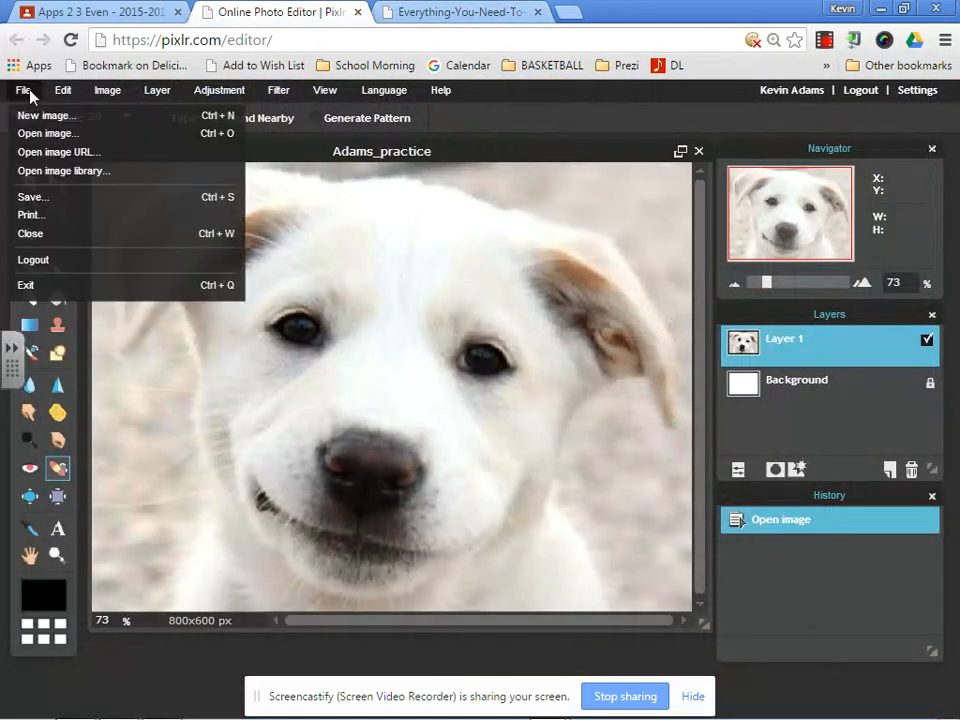
pyautogui.click(76, 153)
pyautogui.hotkey('ctrl', 'v')
pyautogui.press('Return')
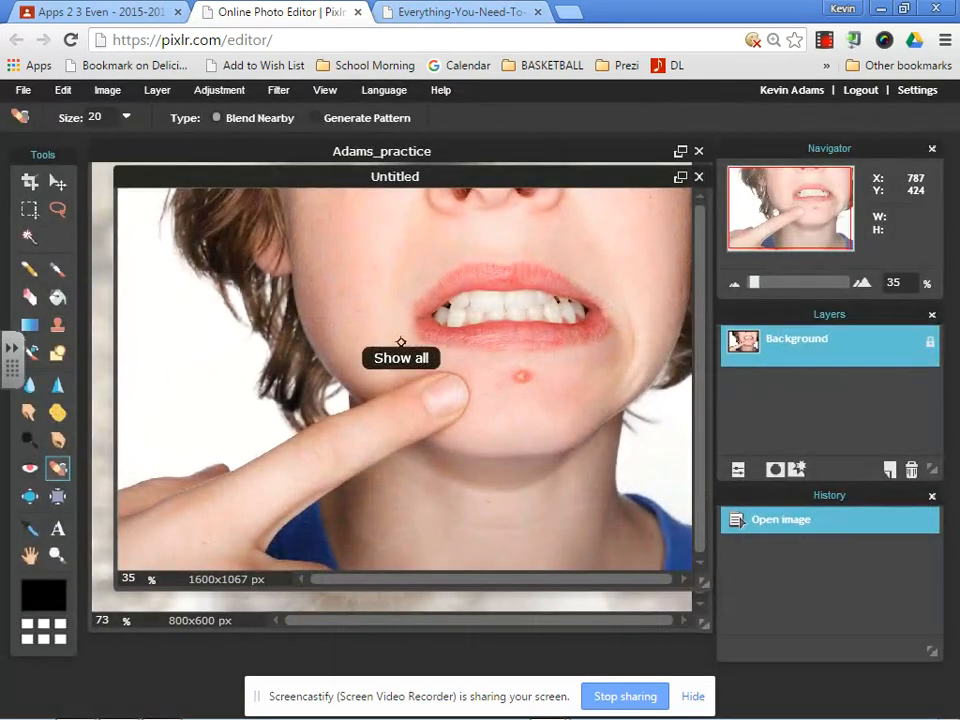
pyautogui.moveTo(456, 186); pyautogui.dragTo(422, 188)
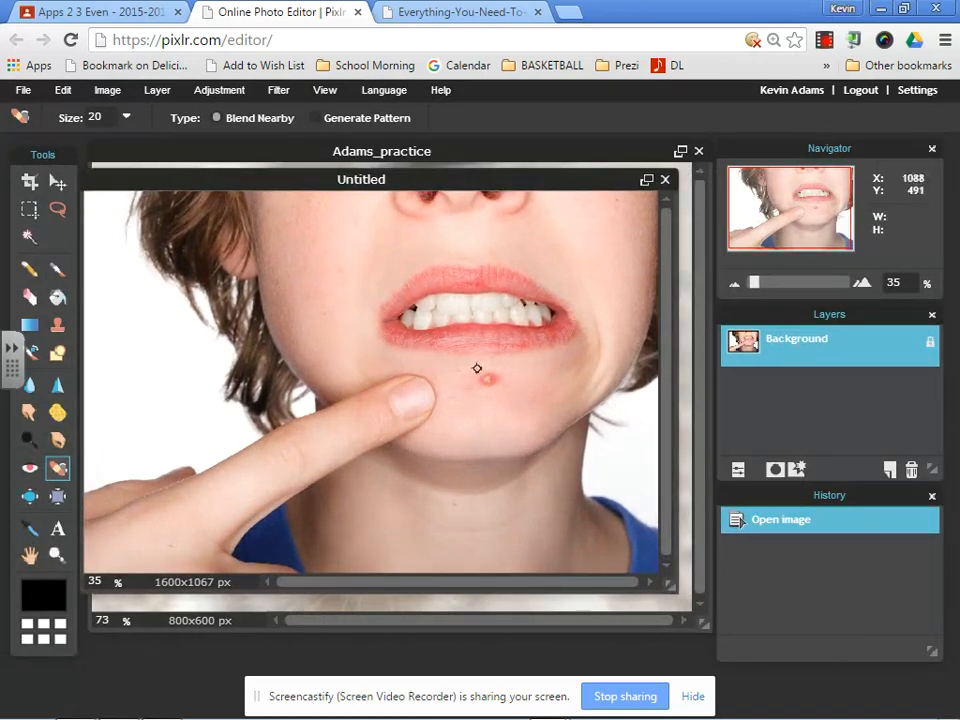
# Try healing the red blemish on the chin with the Spot heal tool at size 49
pyautogui.click(126, 117)
pyautogui.click(489, 378)
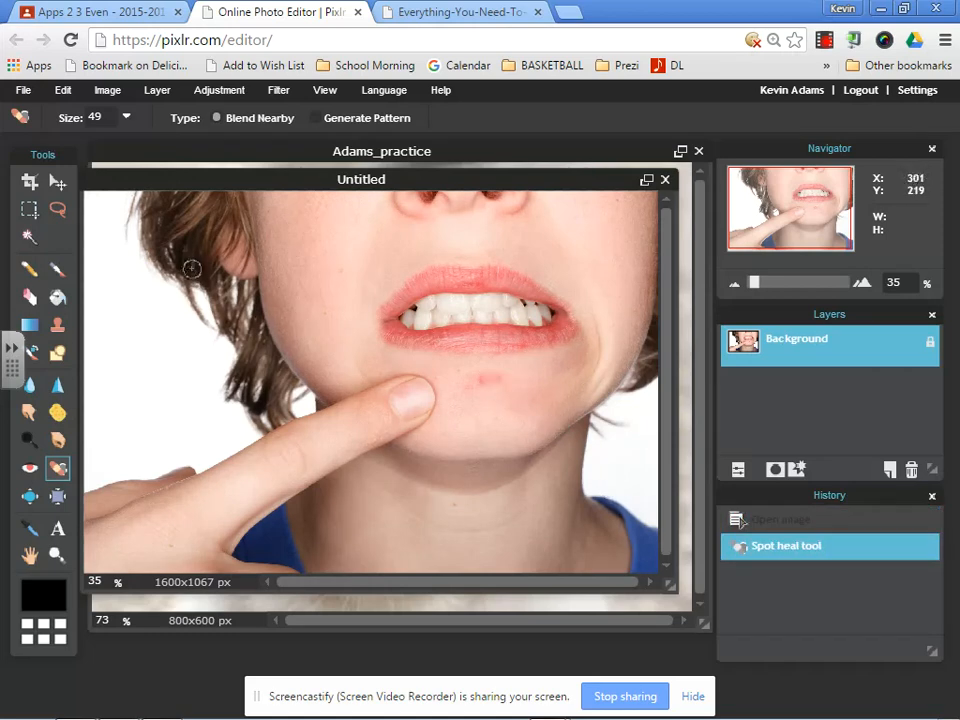
pyautogui.hotkey('ctrl', 'z')
# Heal the chin blemish with the Spot heal size set to 65, and close the acne photo without saving
pyautogui.click(126, 117)
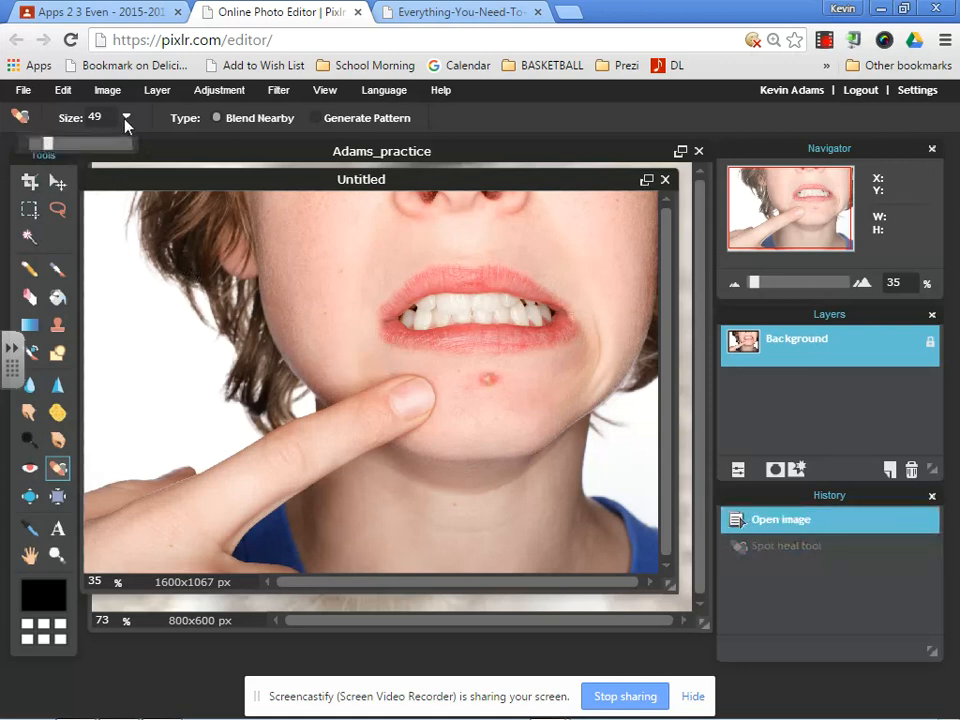
pyautogui.moveTo(44, 144); pyautogui.dragTo(57, 150)
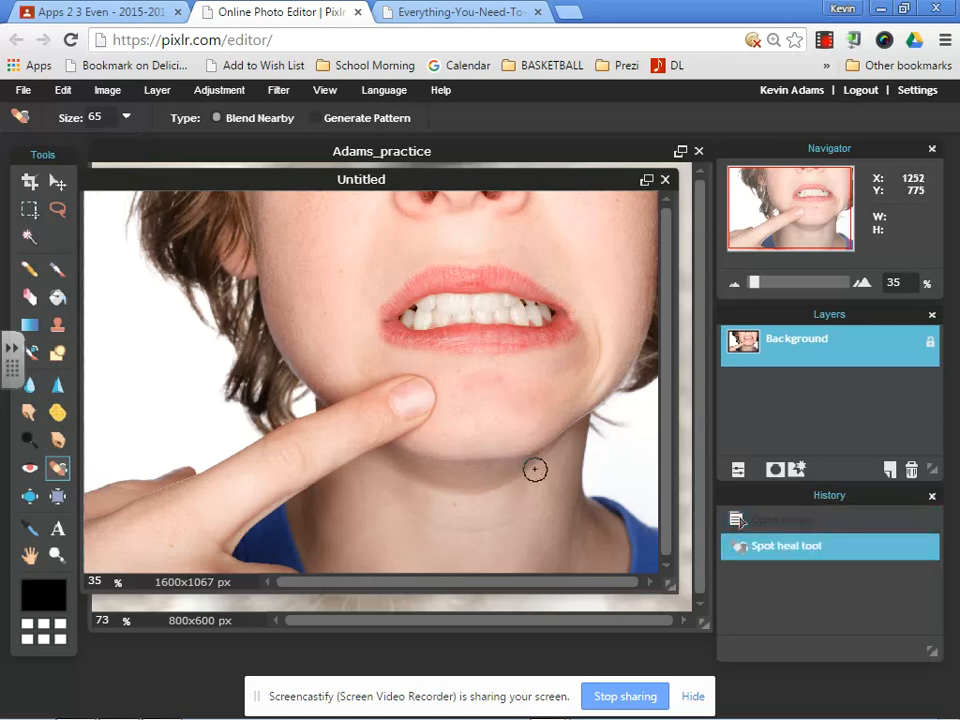
pyautogui.click(665, 181)
pyautogui.click(509, 440)
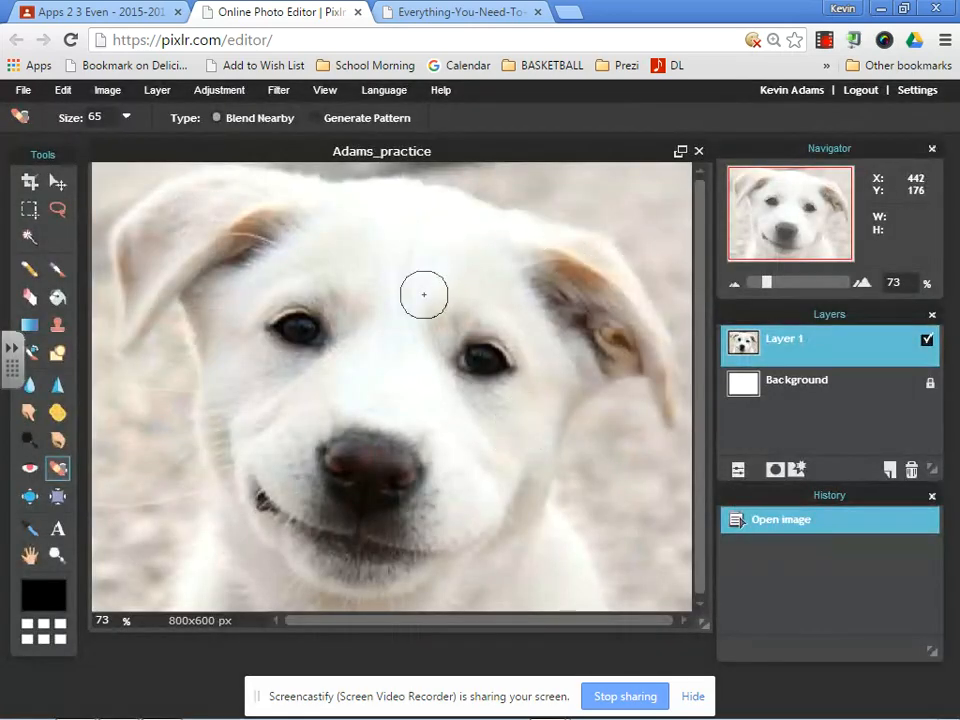